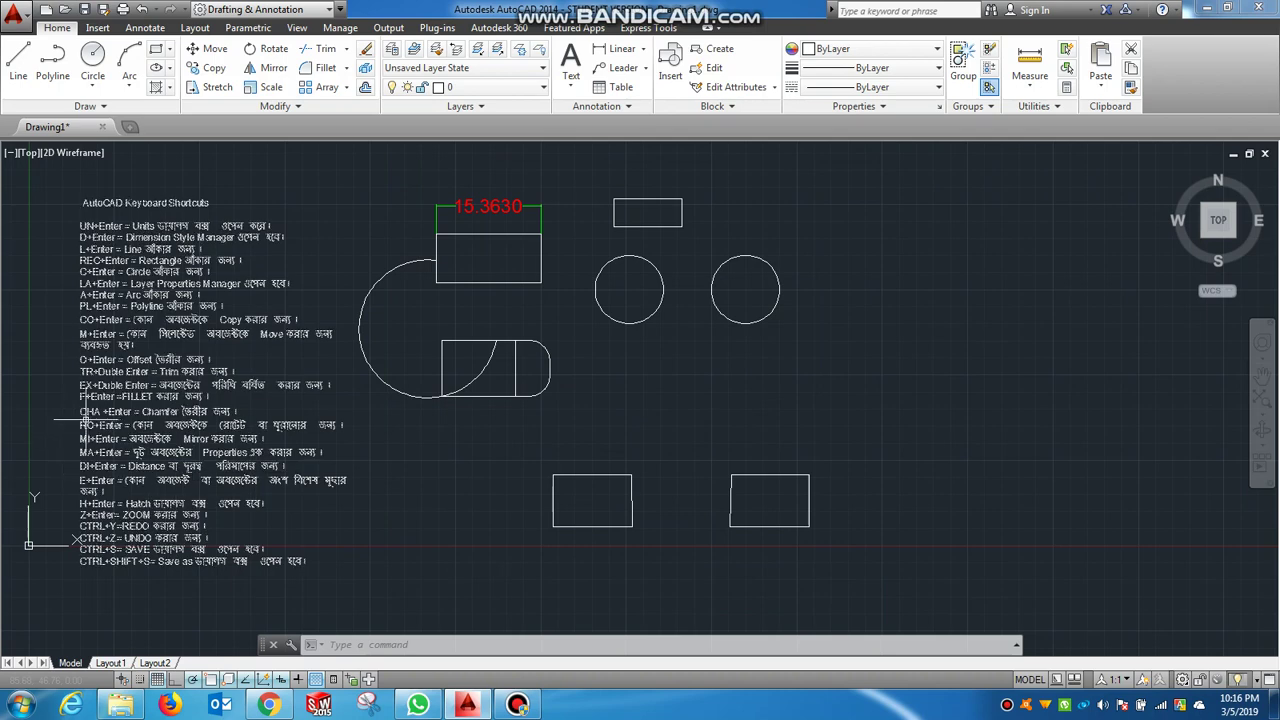
scroll(84, 408, "up", 2)
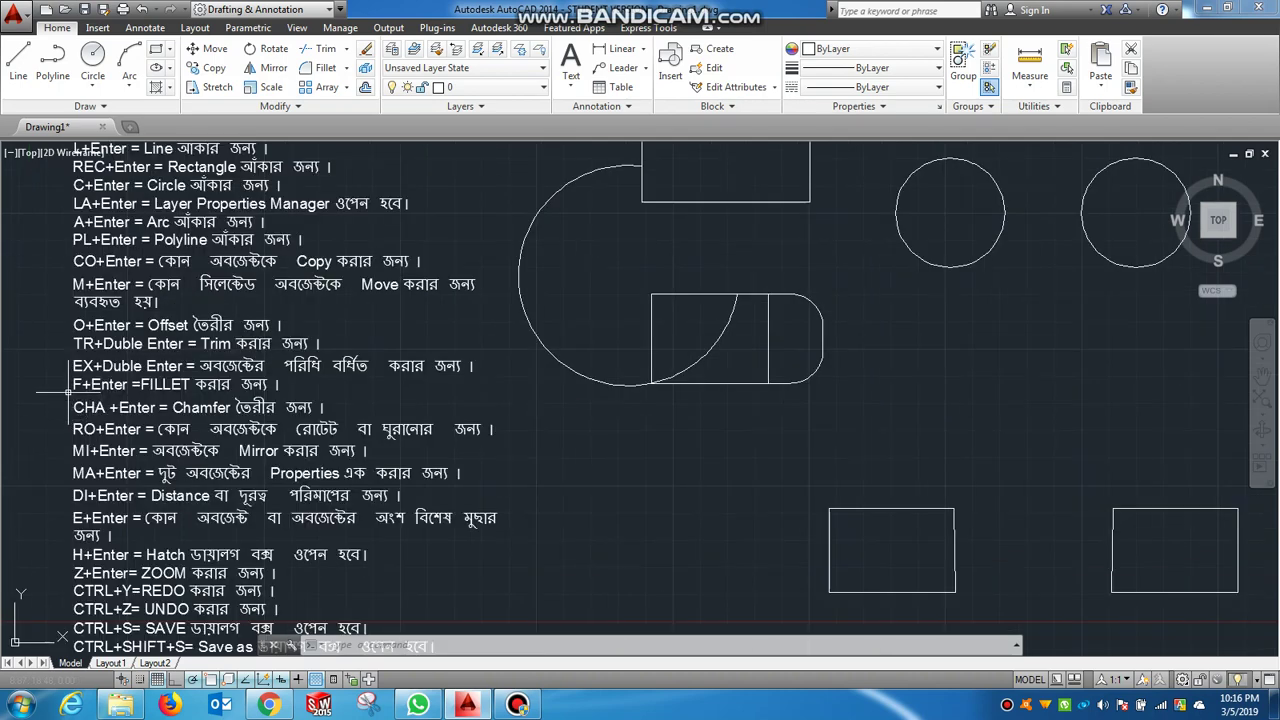
scroll(72, 408, "down", 2)
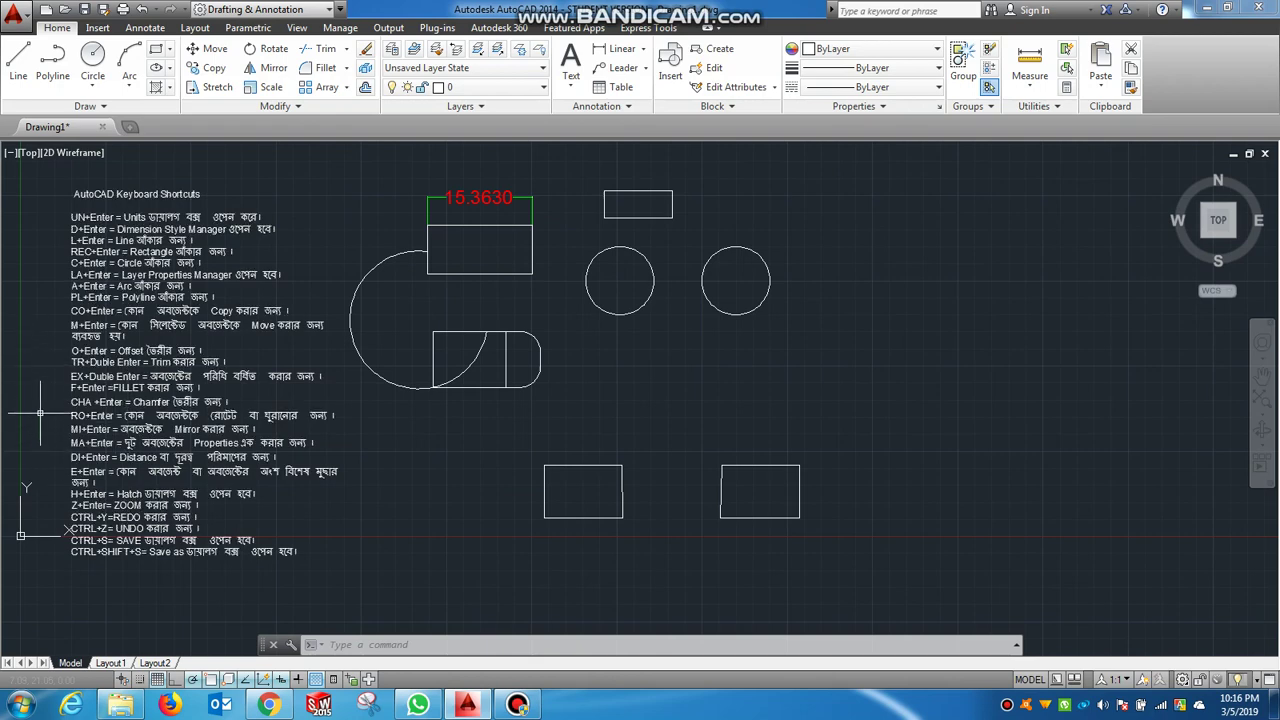
scroll(58, 440, "up", 2)
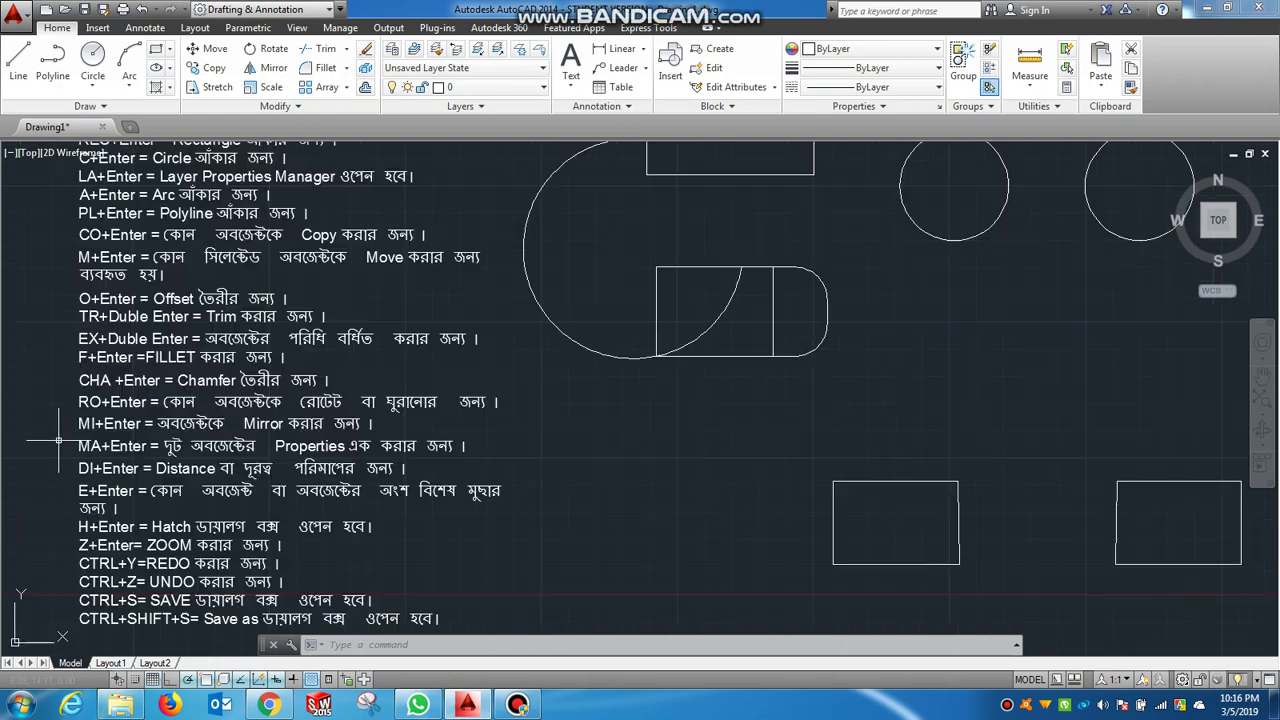
scroll(54, 432, "down", 2)
scroll(54, 418, "up", 1)
scroll(54, 418, "down", 1)
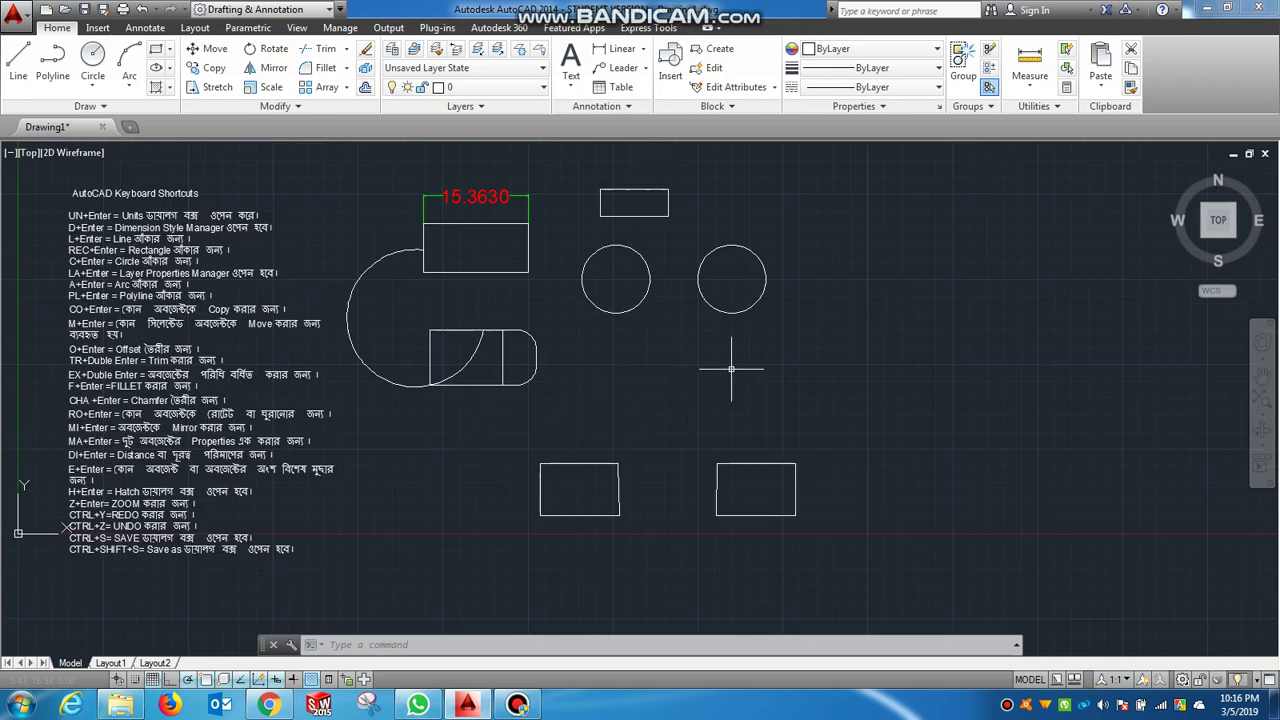
Chamfer the upper-right corner of the small rectangle above the circles, with both chamfer distances set to 3
type("CHA")
key("Return")
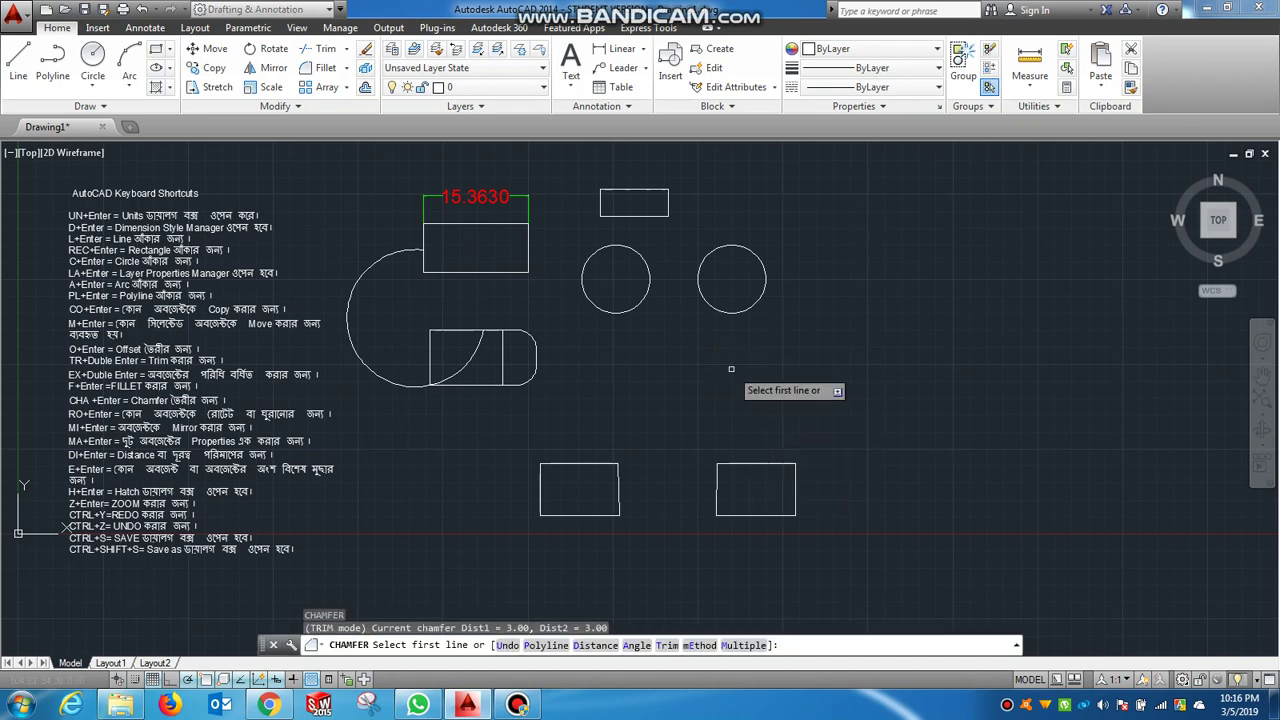
right_click(731, 369)
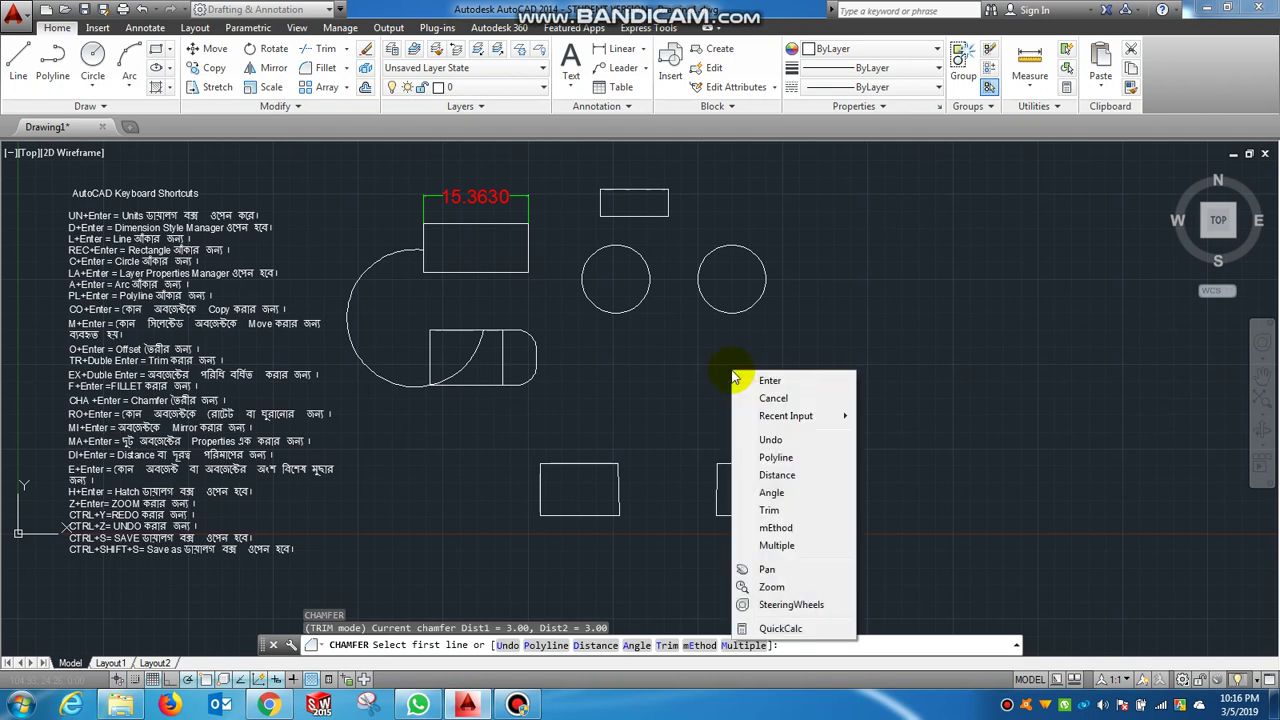
left_click(776, 475)
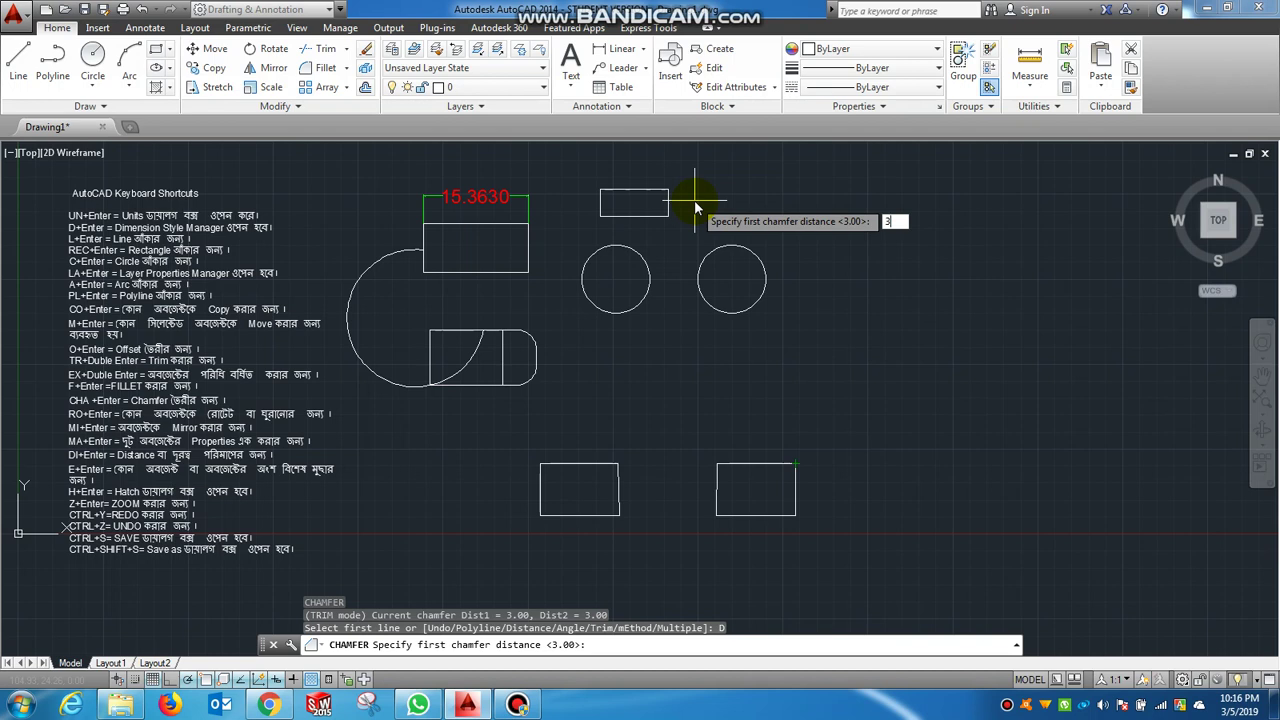
key("Return")
type("3")
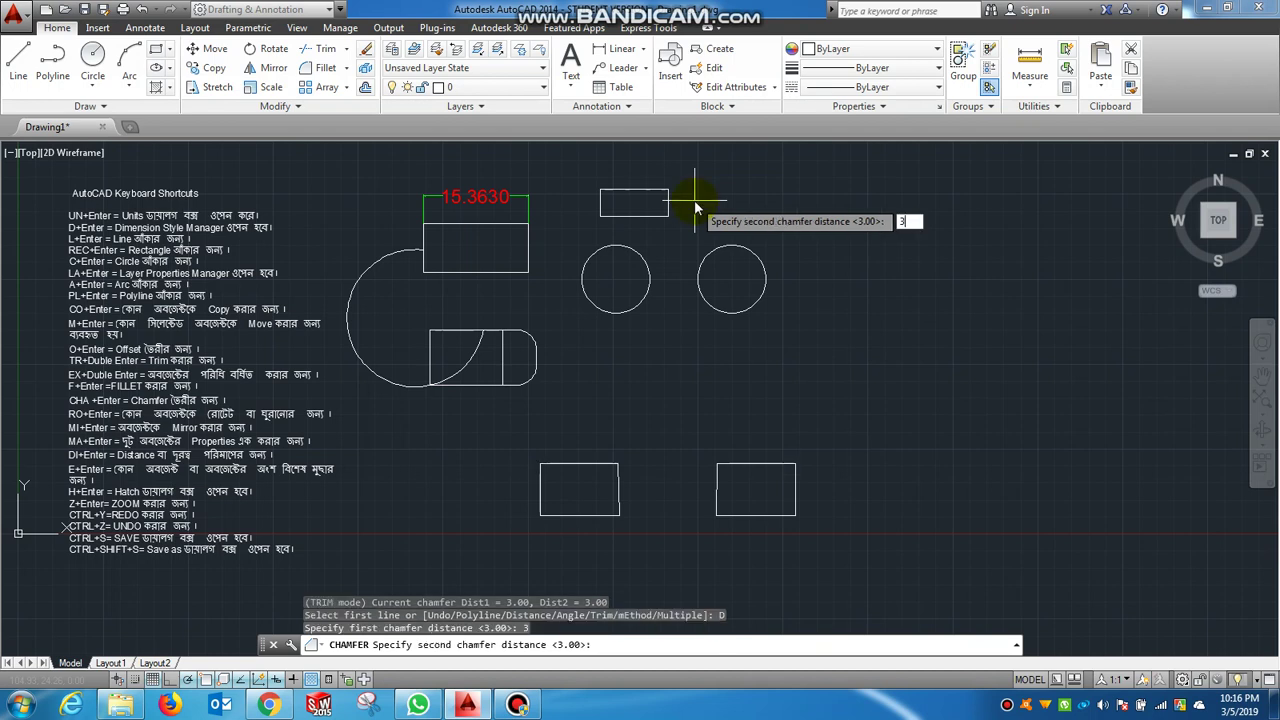
key("Return")
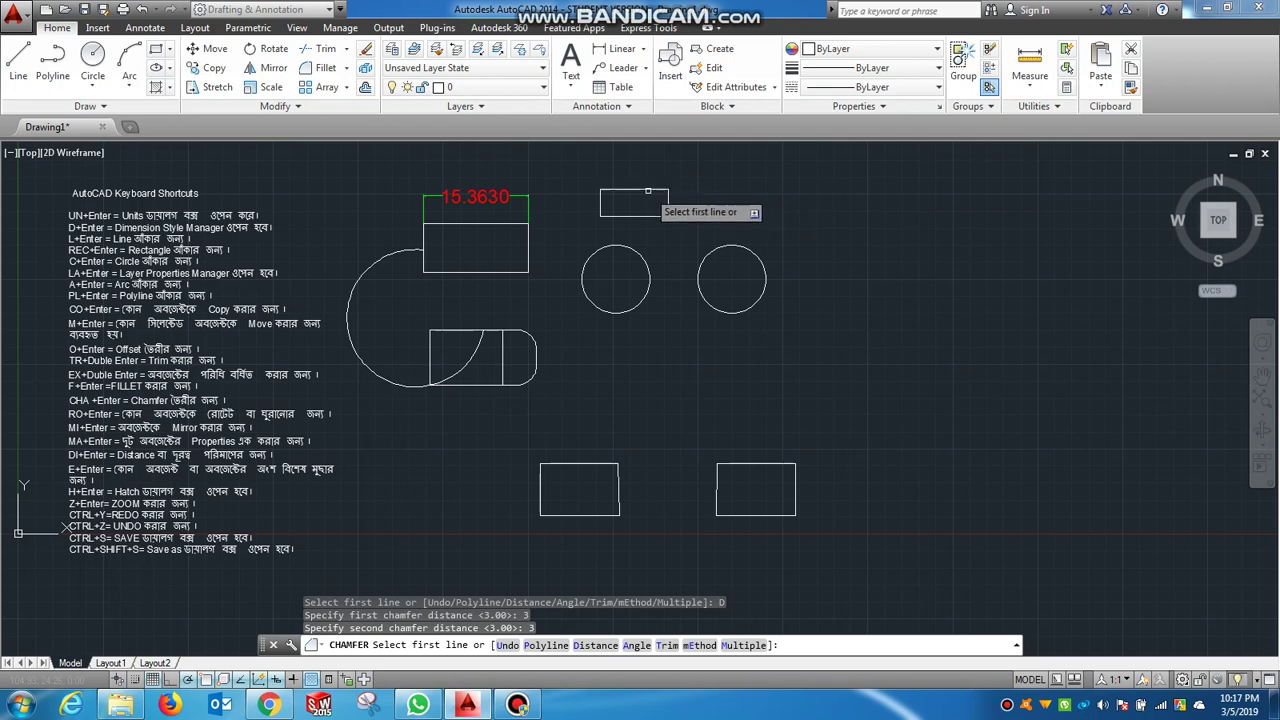
left_click(655, 188)
left_click(666, 204)
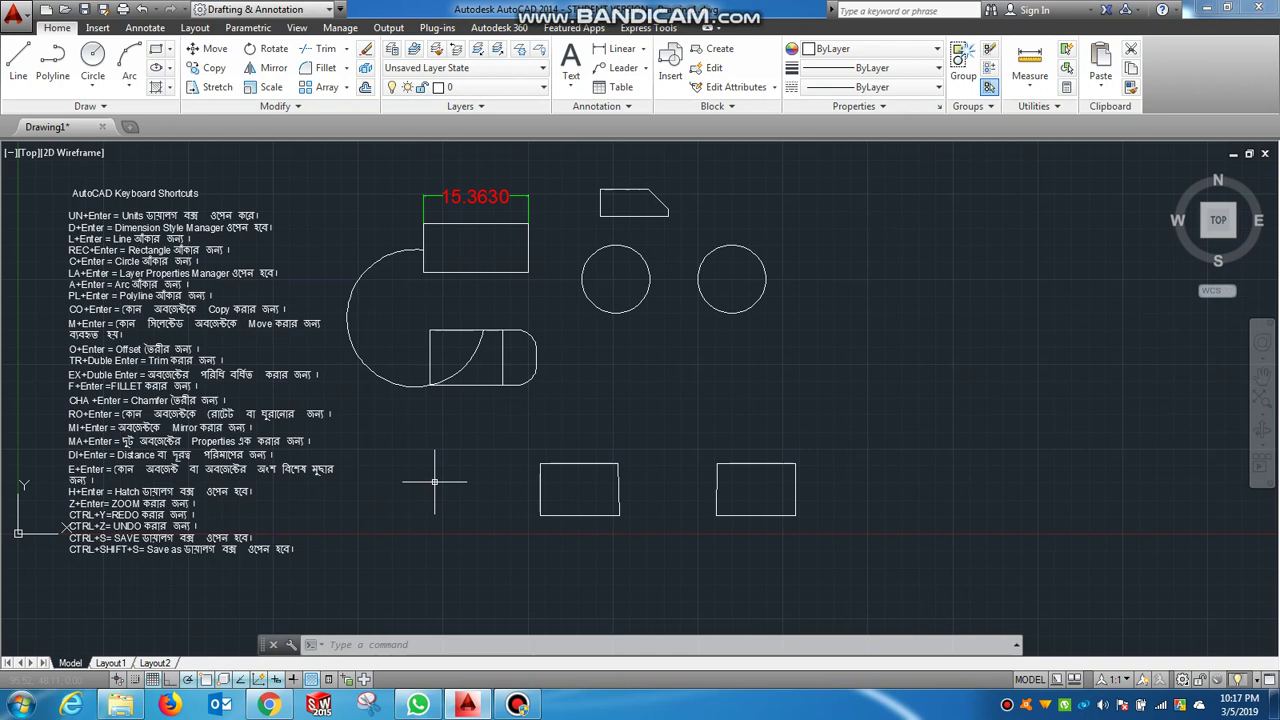
Rotate the left of the two lower rectangles a quarter turn clockwise about a point just outside its lower-left corner
type("RO")
key("Return")
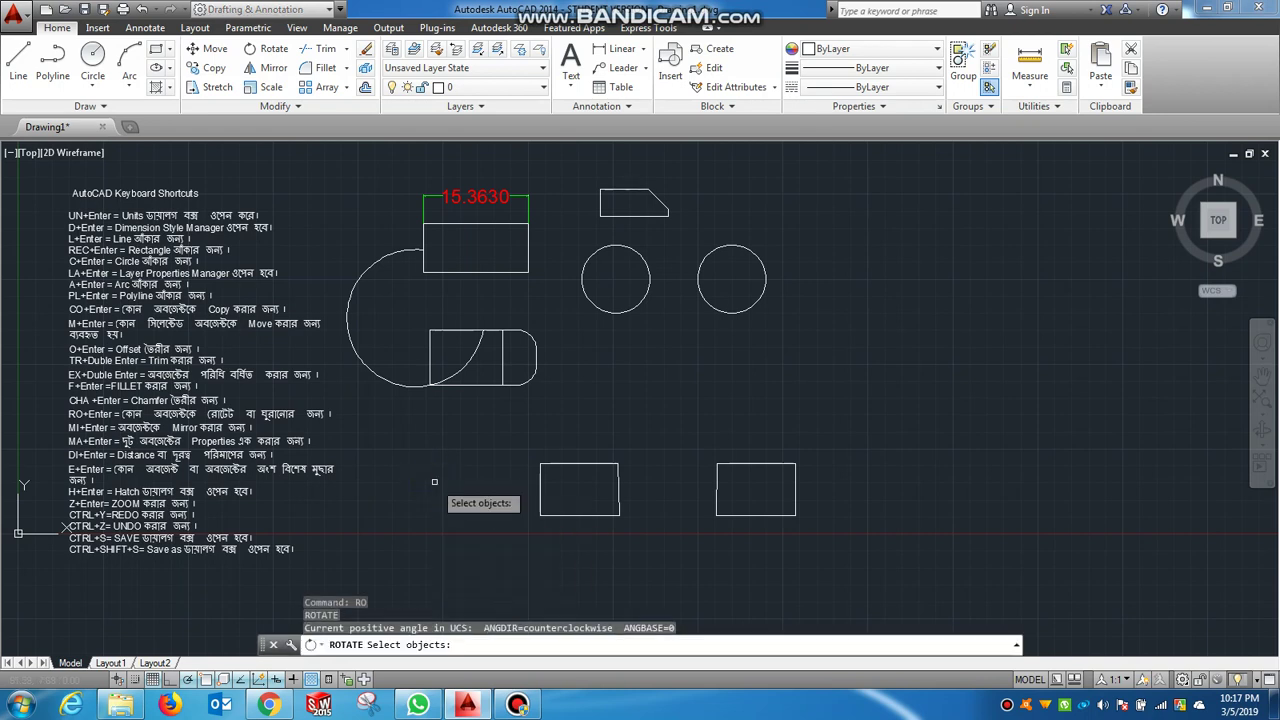
left_click(597, 467)
key("Return")
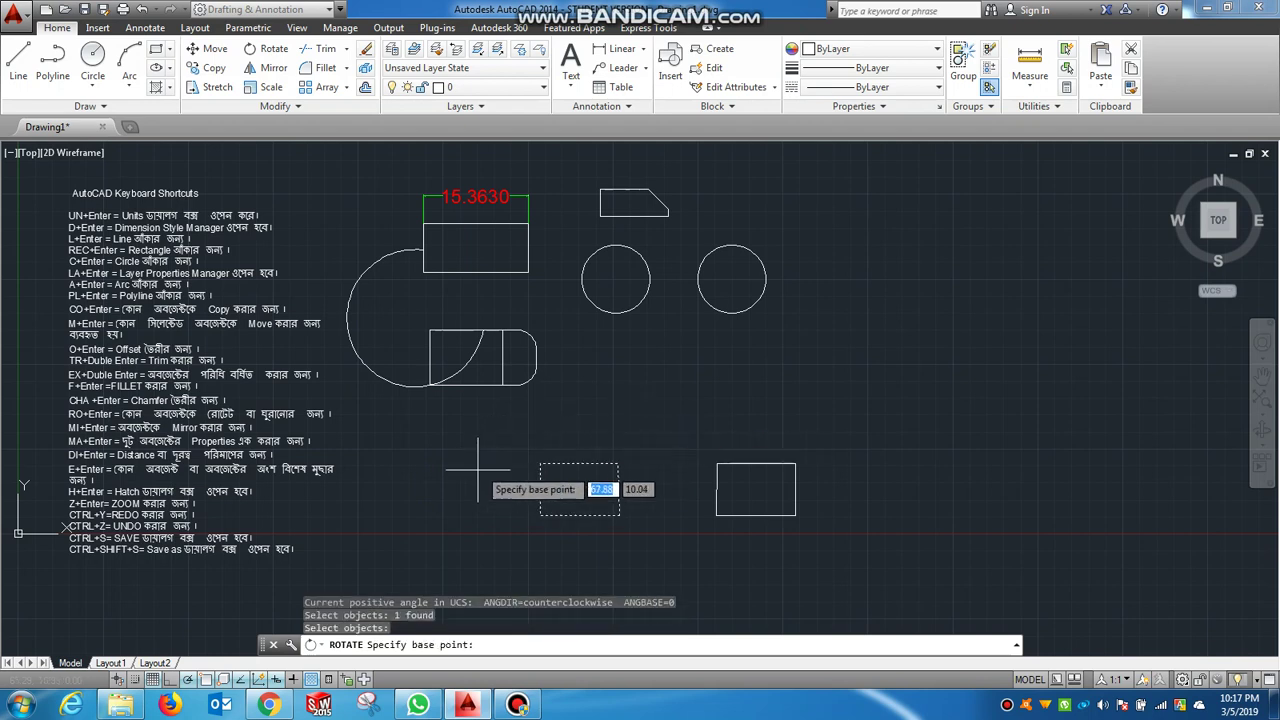
left_click(500, 520)
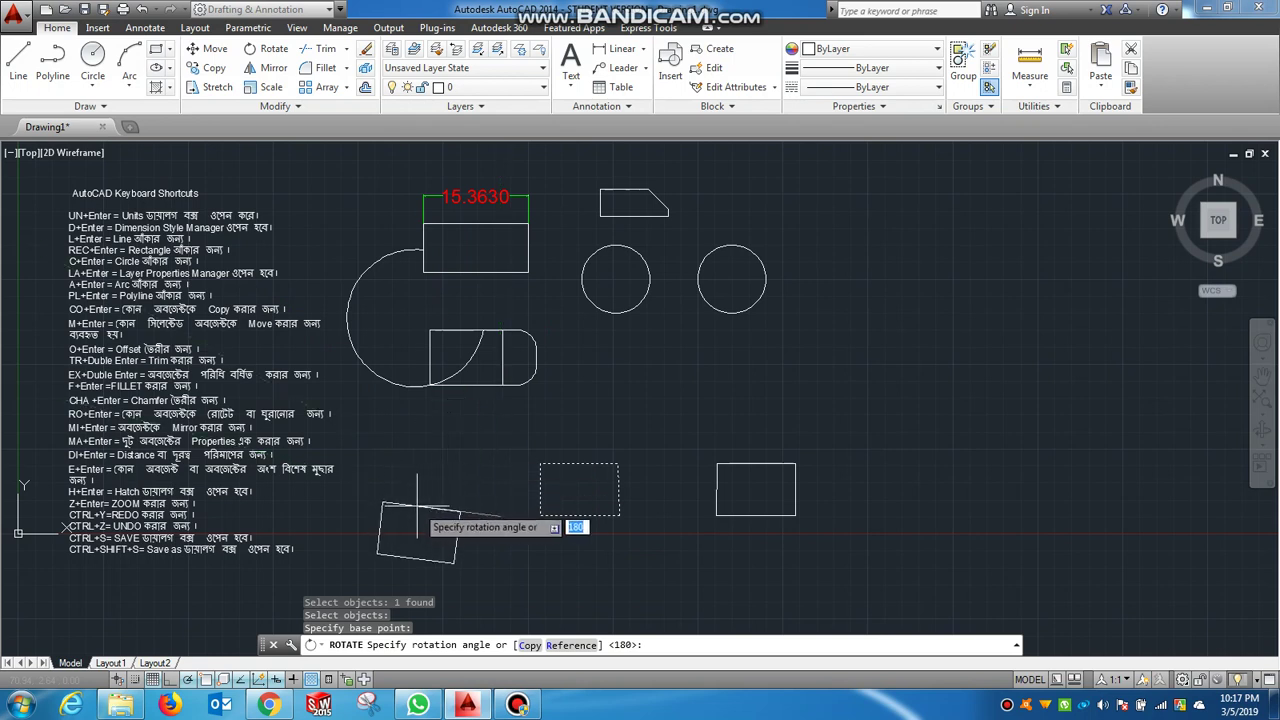
left_click(499, 592)
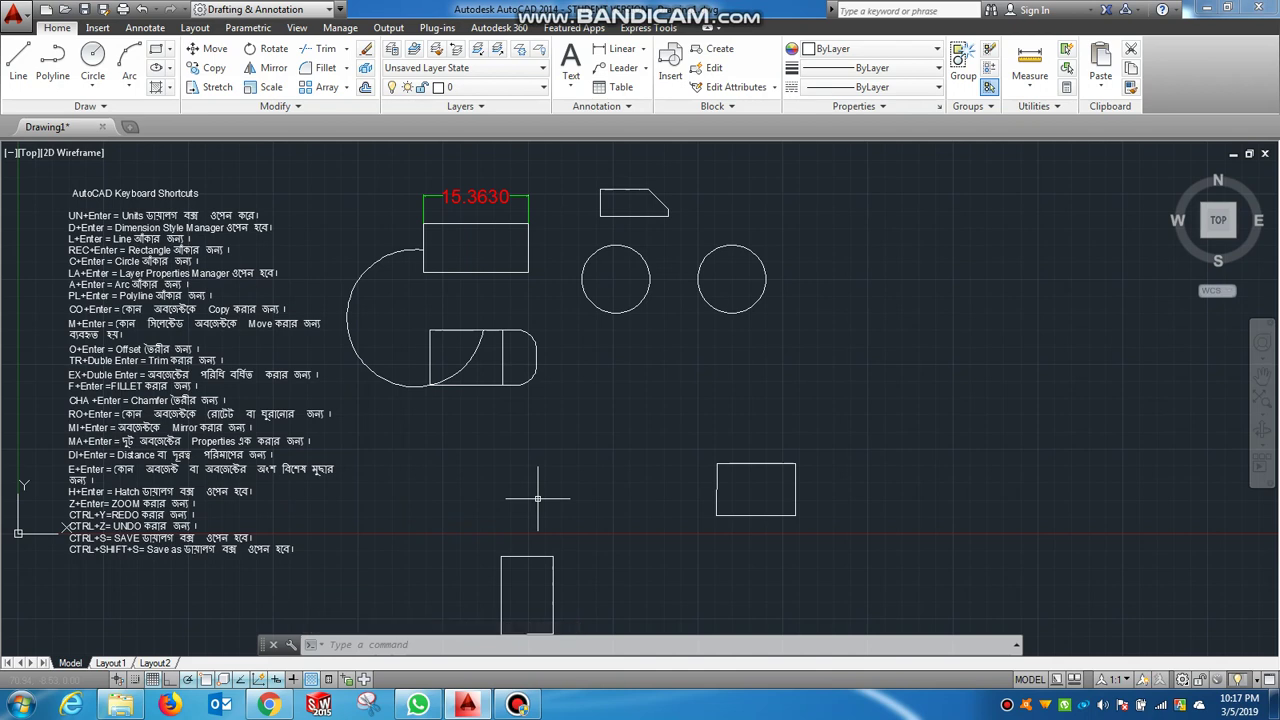
Mirror the remaining lower rectangle across a vertical line to its right, keeping the source rectangle
type("MI")
key("Return")
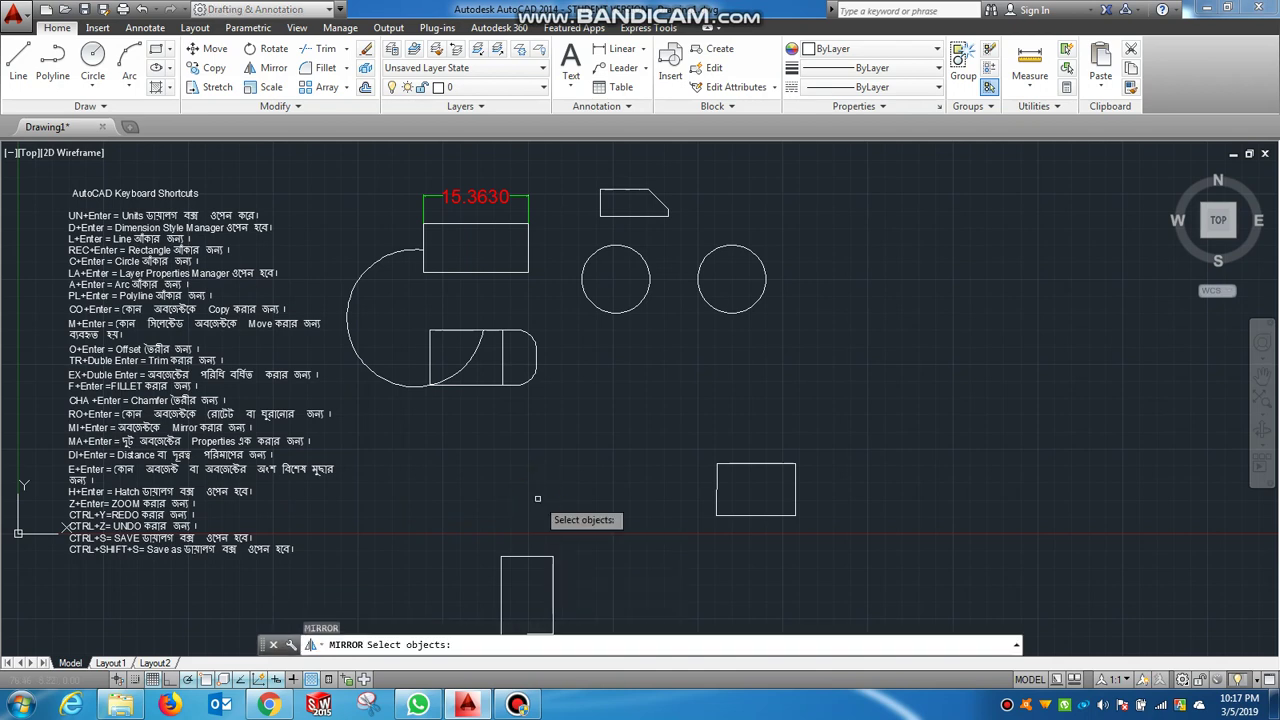
left_click(731, 466)
key("Return")
left_click(840, 421)
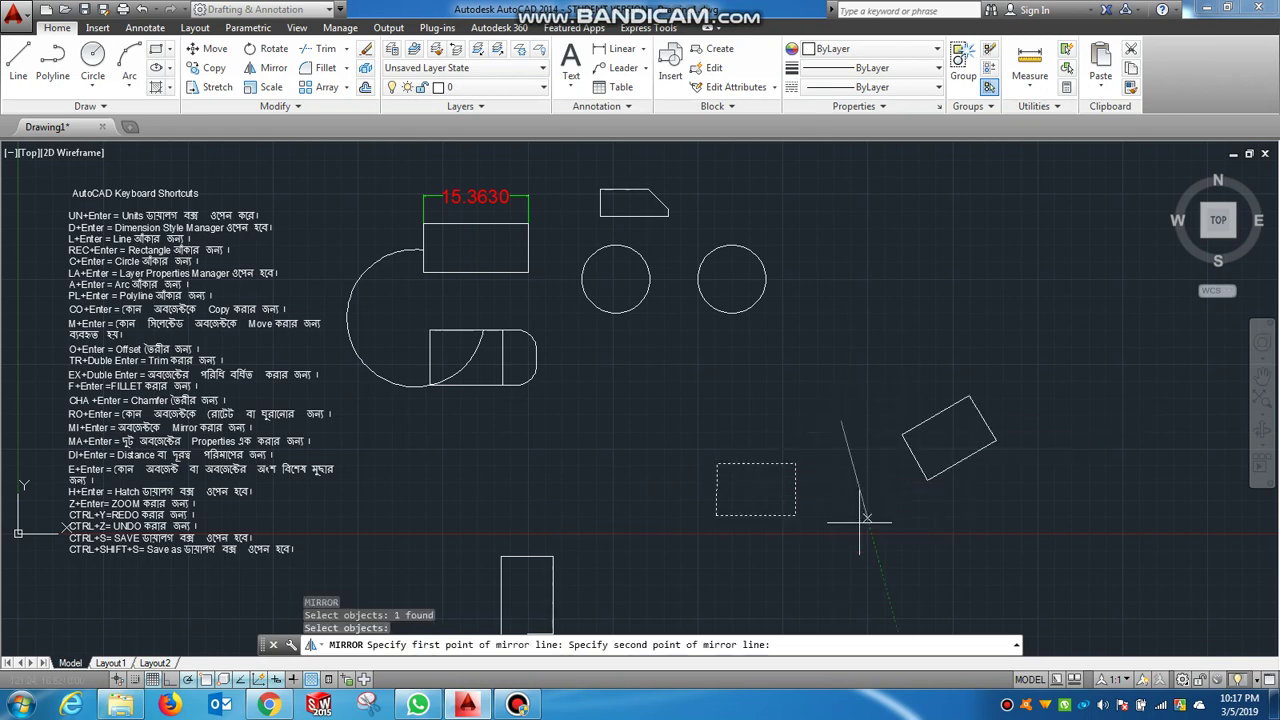
left_click(840, 576)
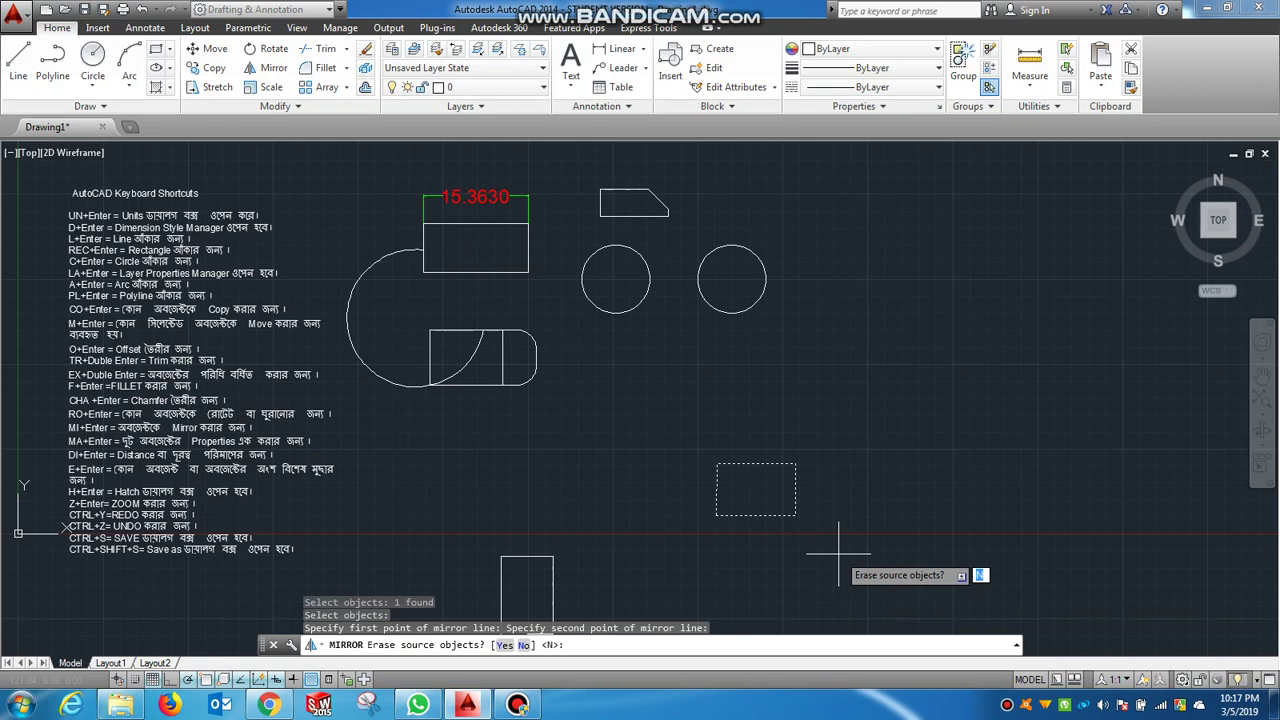
key("Return")
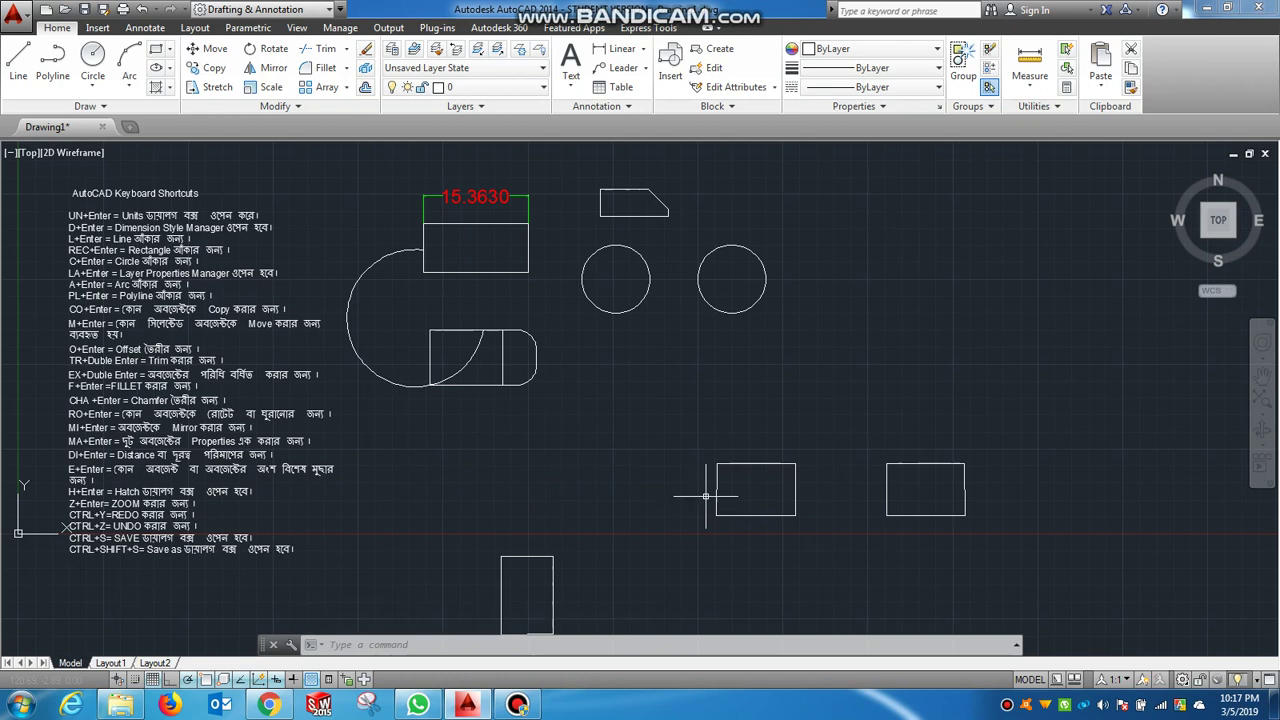
Set the linetype of the source rectangle to ACAD_ISO05W100
left_click(750, 463)
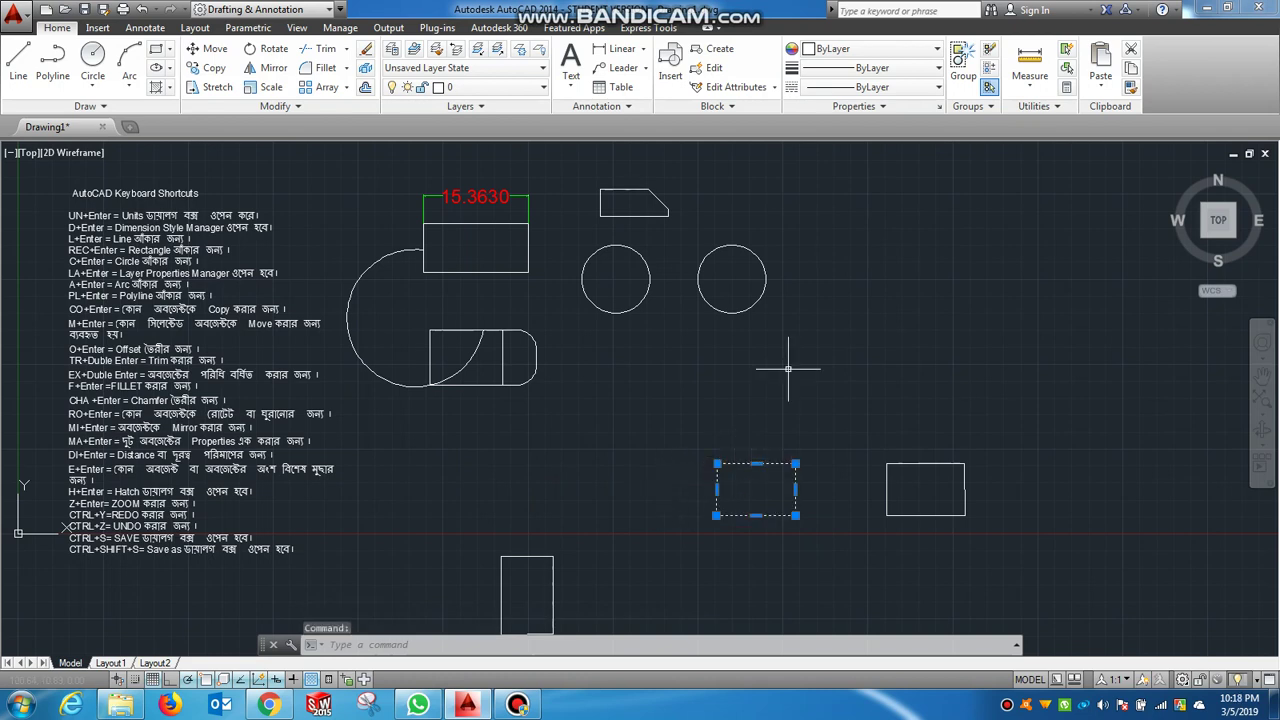
left_click(866, 88)
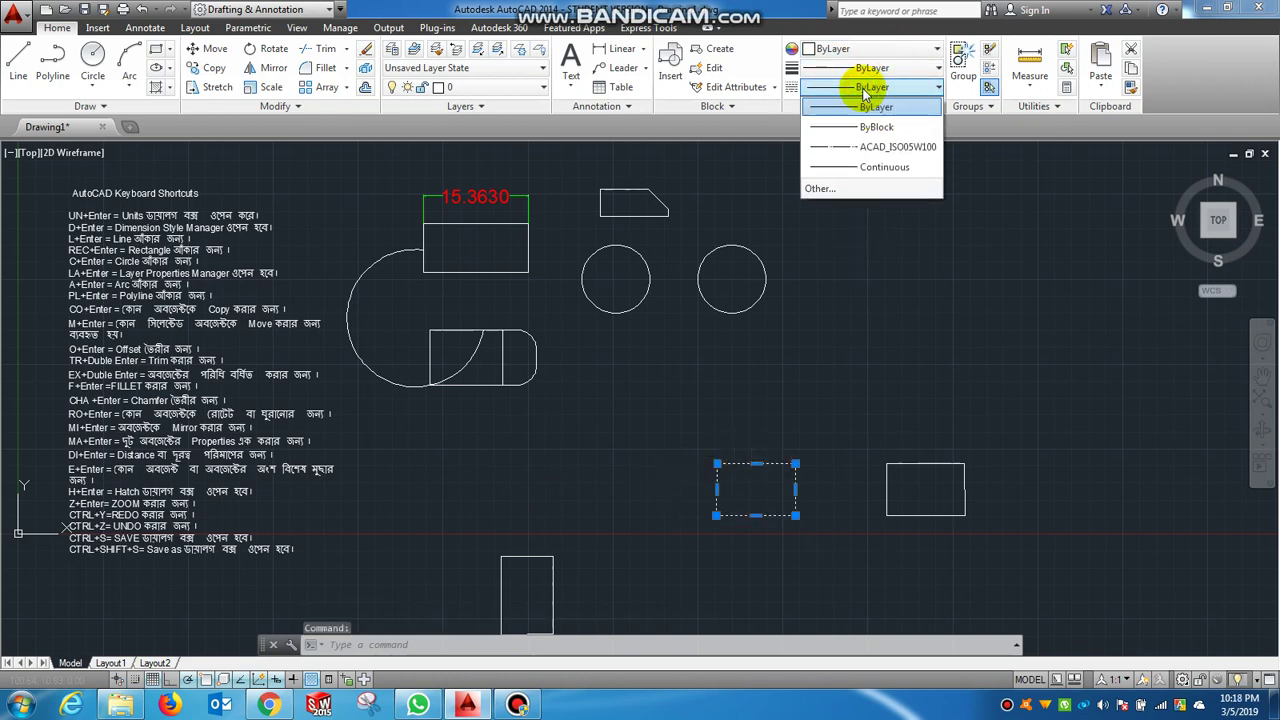
left_click(849, 147)
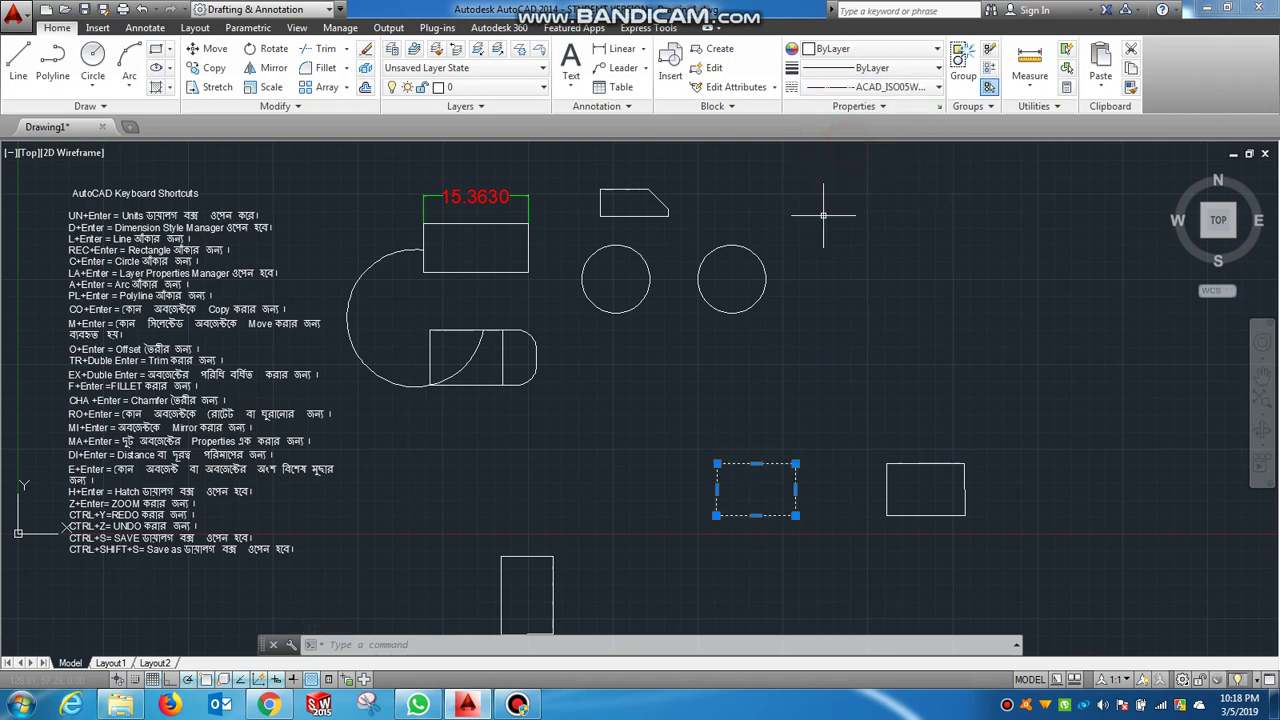
Mirror the source rectangle across a nearly horizontal line above it, keeping the original
type("mi")
key("Return")
key("Return")
key("Return")
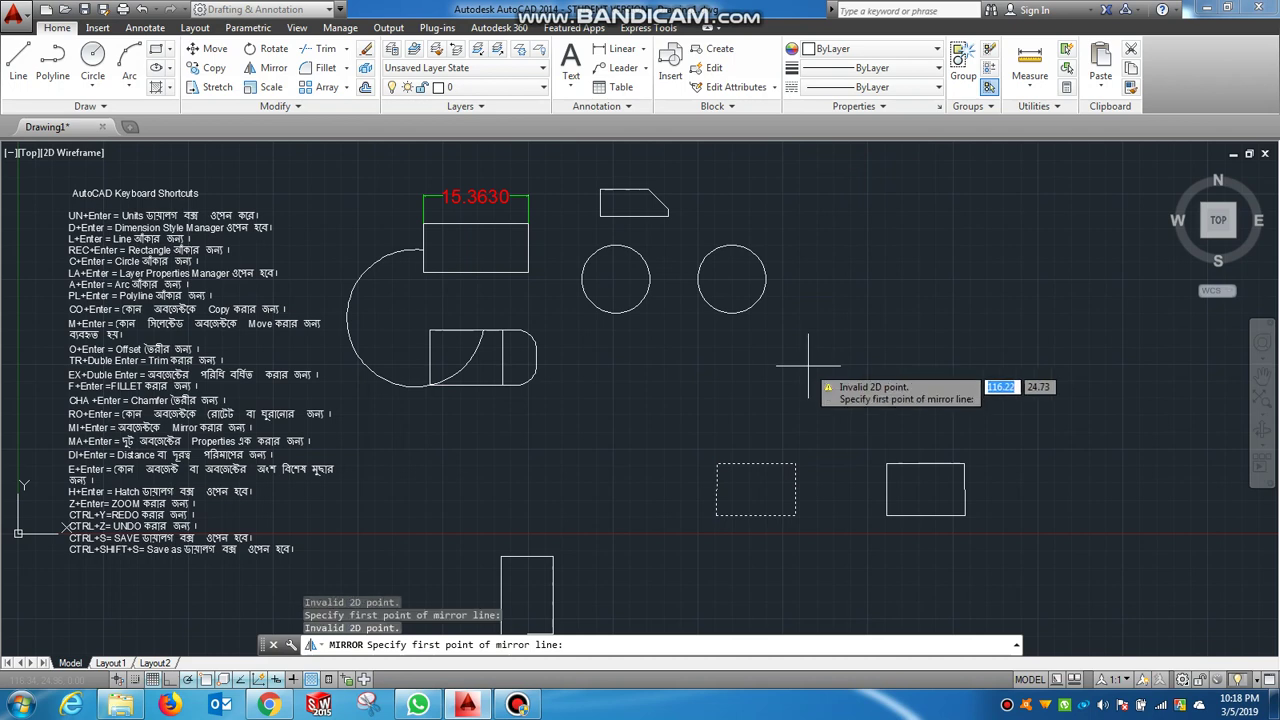
left_click(788, 357)
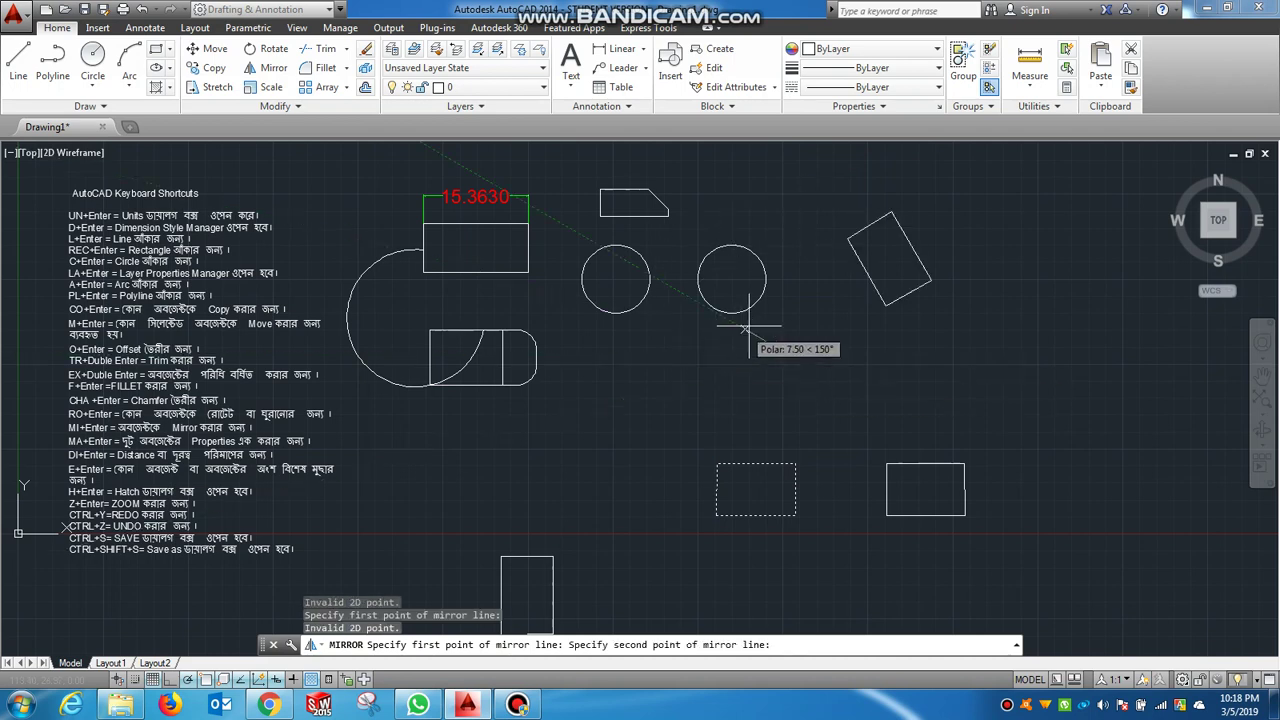
left_click(708, 366)
right_click(709, 366)
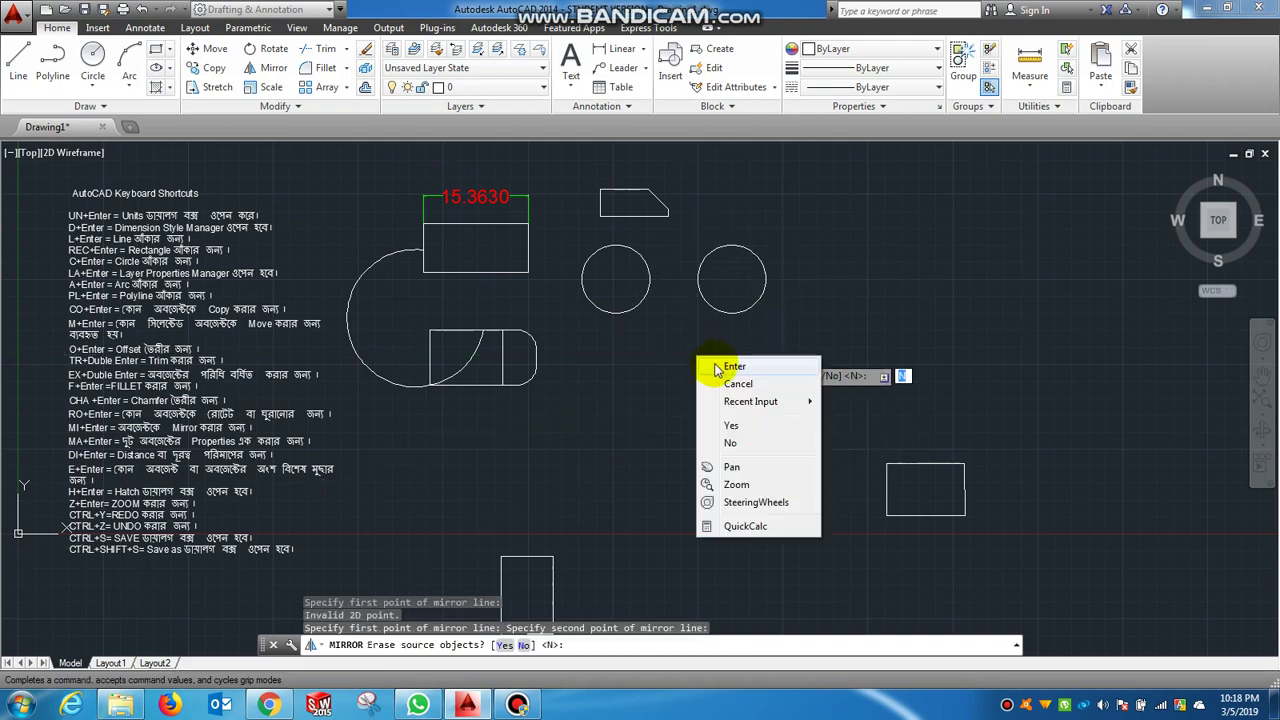
left_click(734, 367)
Erase the new mirrored rectangle to the right of the circles
scroll(750, 450, "up", 8)
scroll(740, 430, "down", 8)
scroll(716, 239, "up", 2)
left_click(748, 250)
left_click(720, 278)
key("Delete")
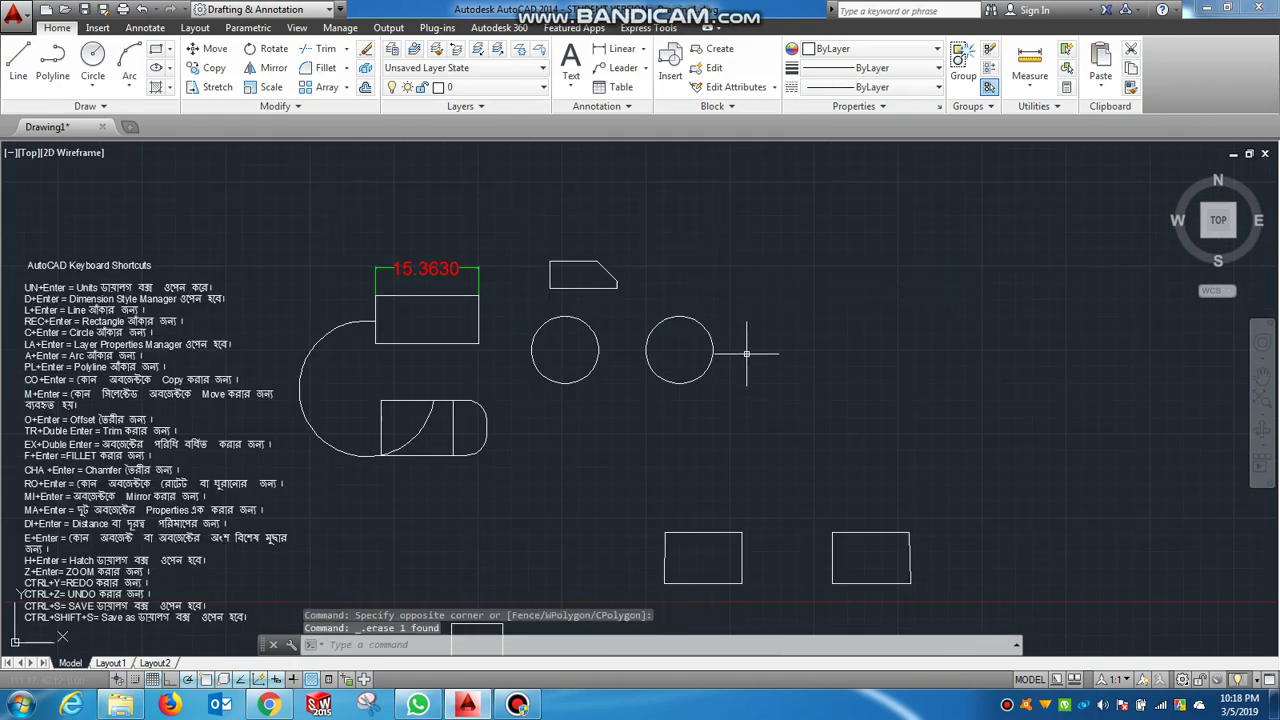
Select the source rectangle and load the DASHED2 linetype from acad.lin in the Linetype Manager
scroll(738, 460, "down", 1)
left_click(723, 512)
left_click(874, 87)
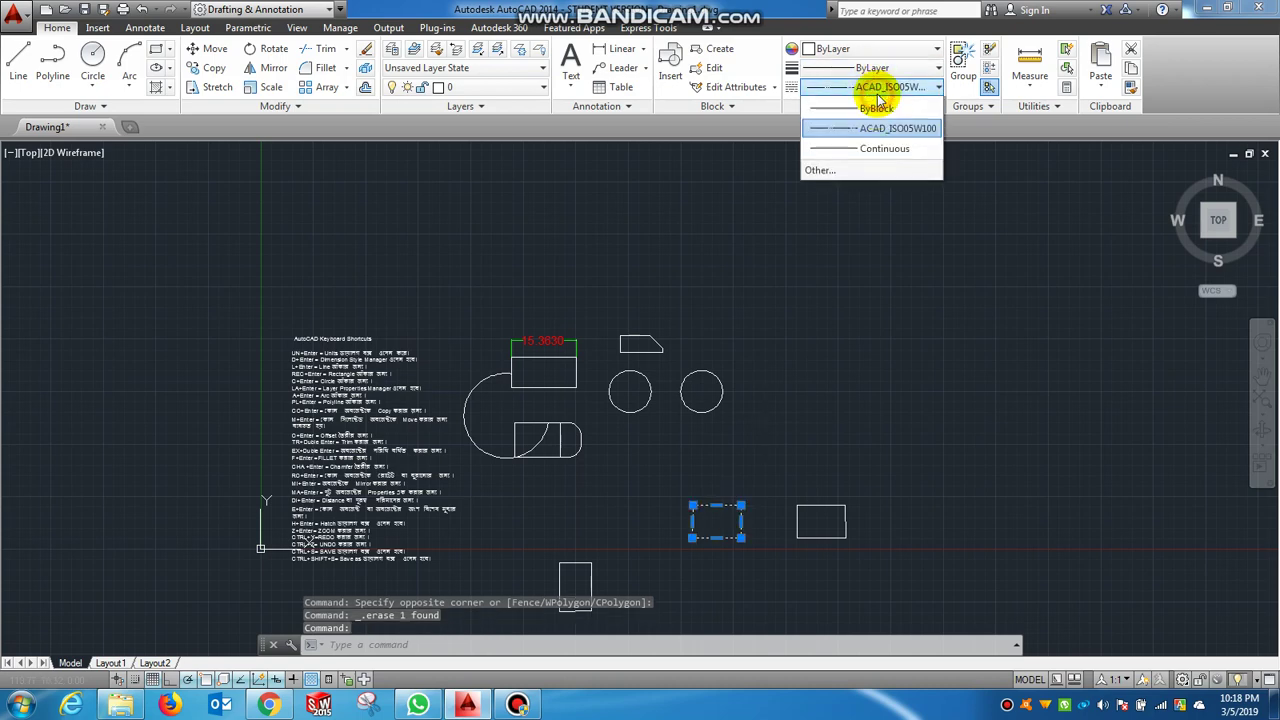
left_click(866, 189)
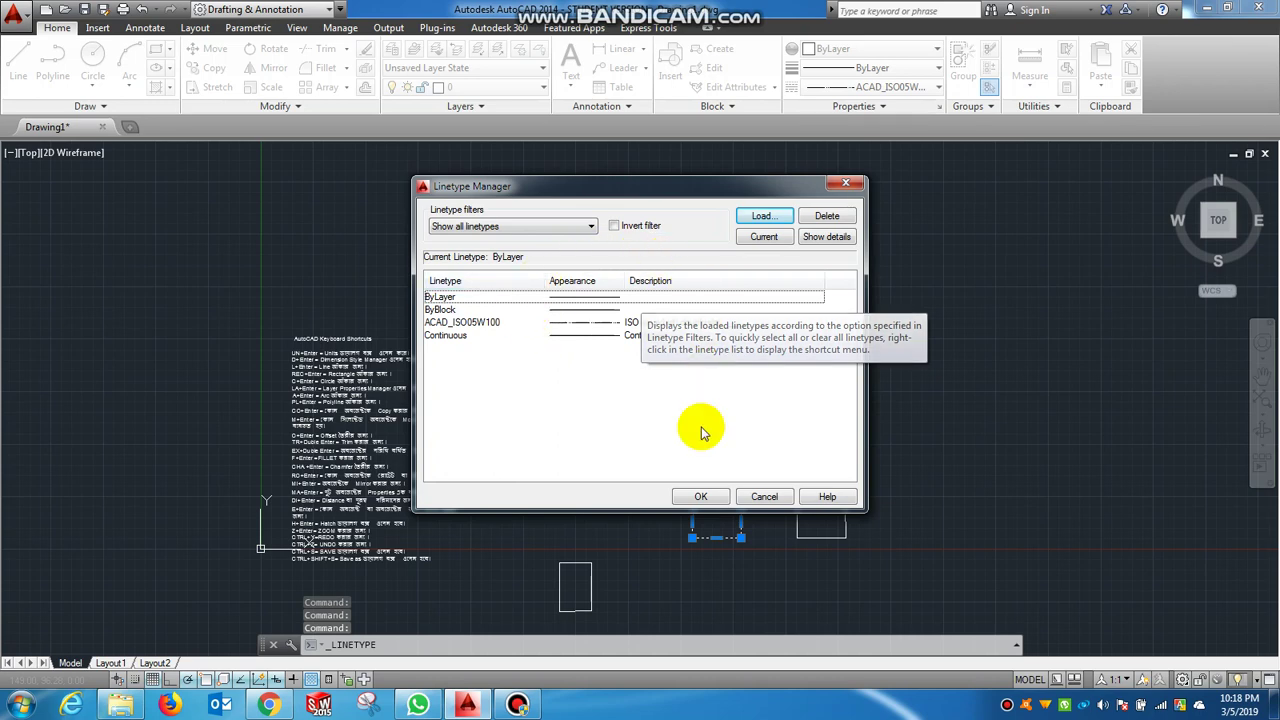
left_click(760, 216)
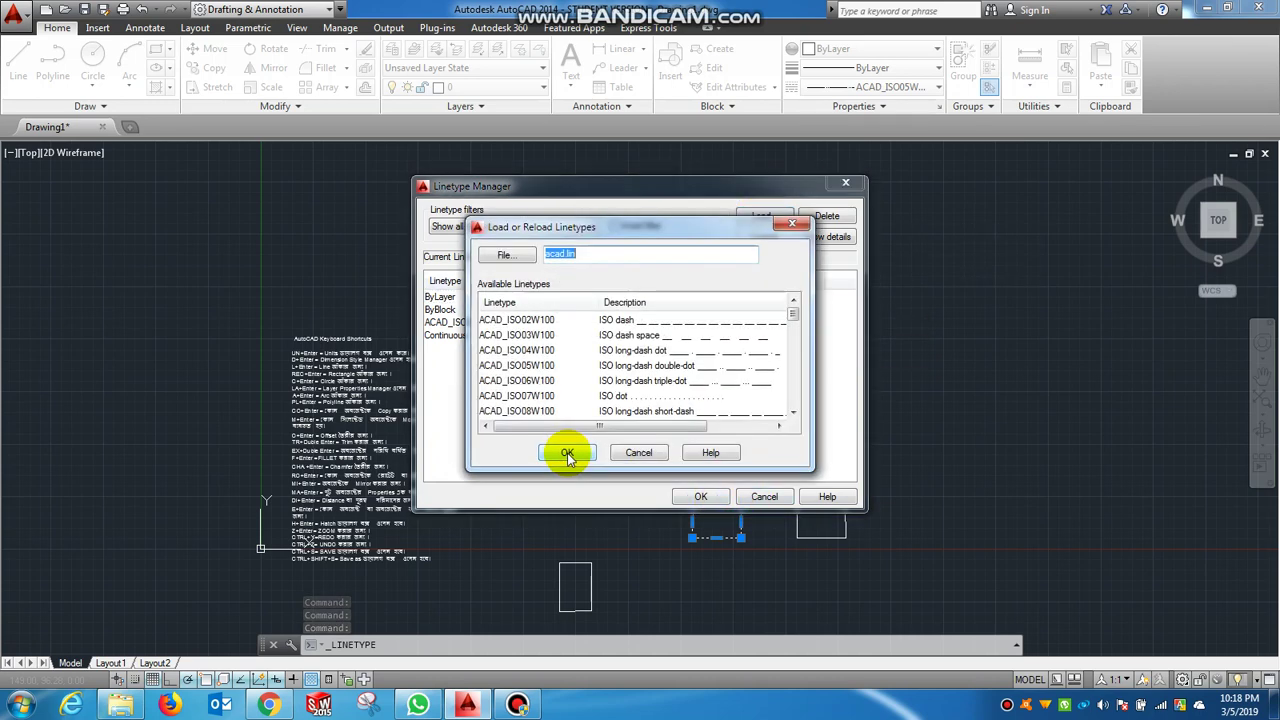
left_click(606, 365)
scroll(608, 368, "down", 8)
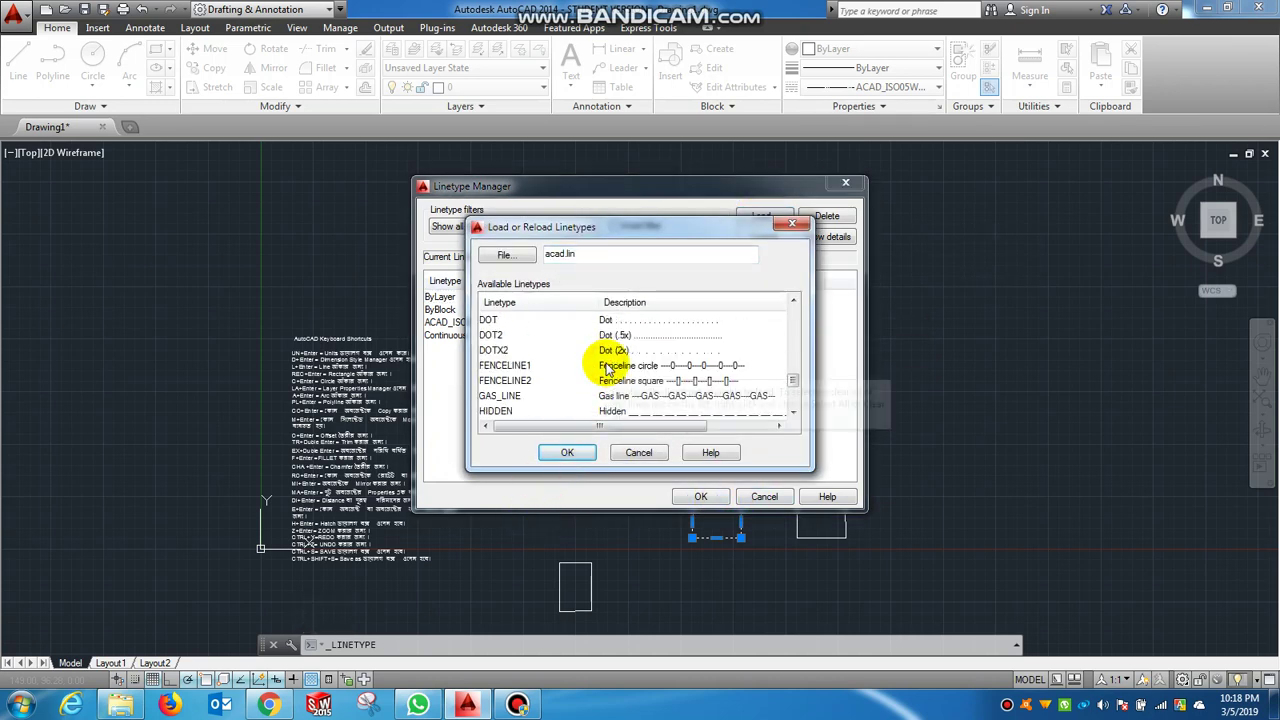
scroll(608, 368, "down", 3)
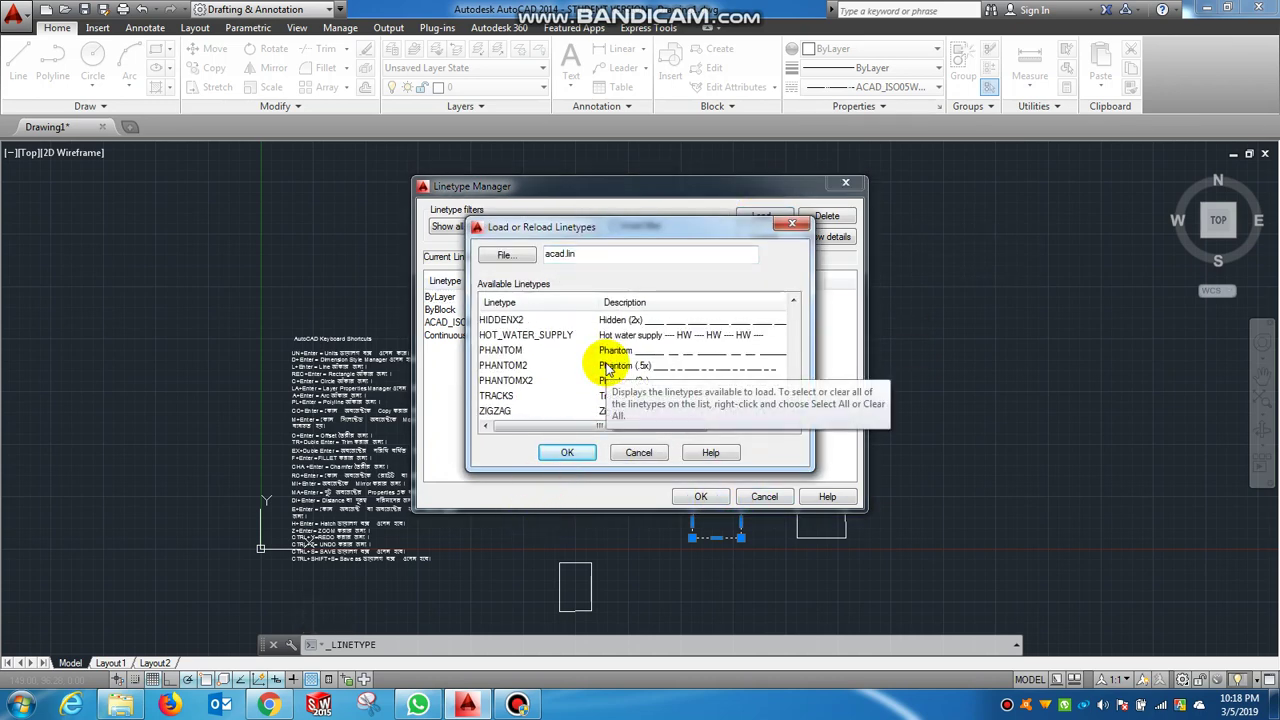
left_click(705, 365)
scroll(706, 370, "up", 3)
scroll(705, 372, "up", 2)
left_click(676, 358)
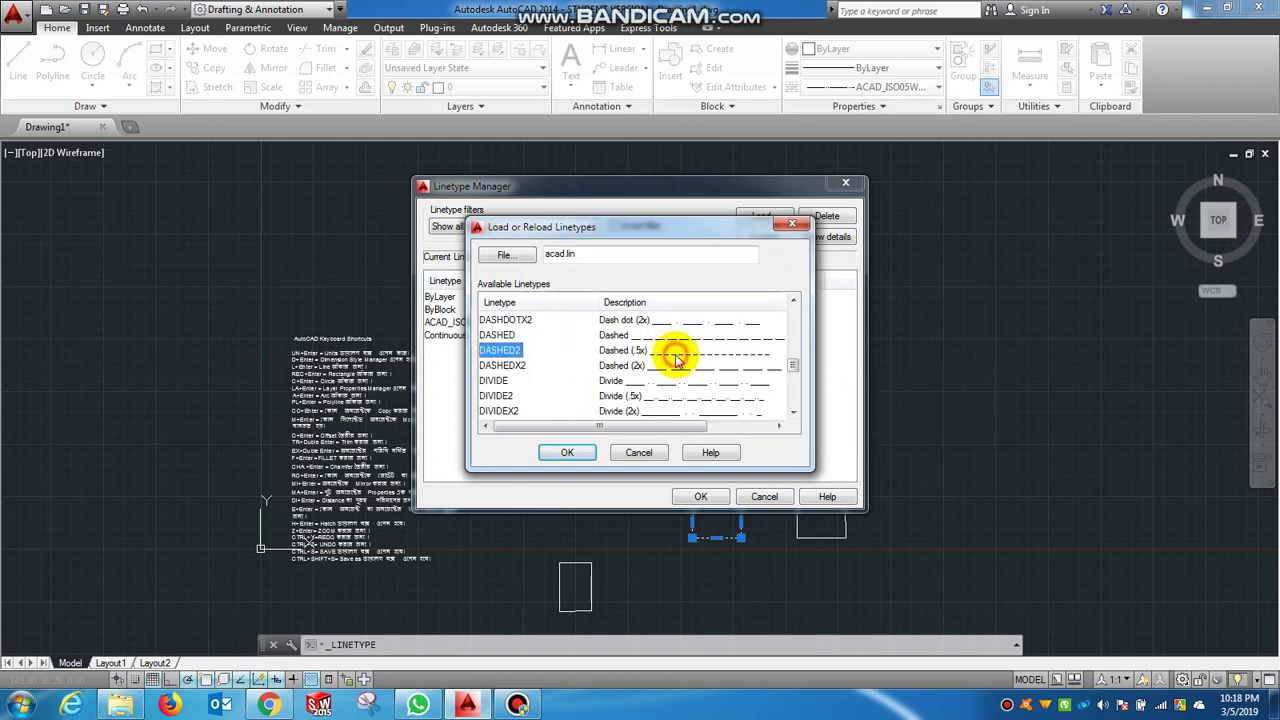
left_click(567, 452)
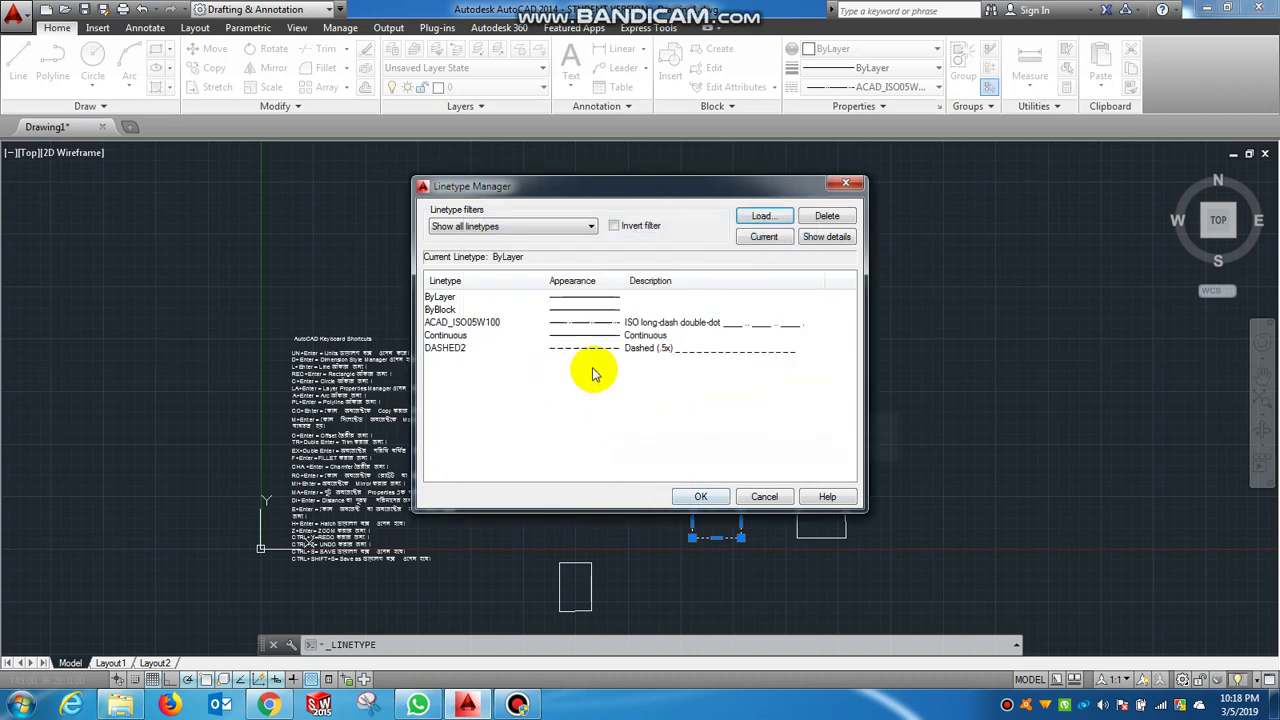
left_click(680, 497)
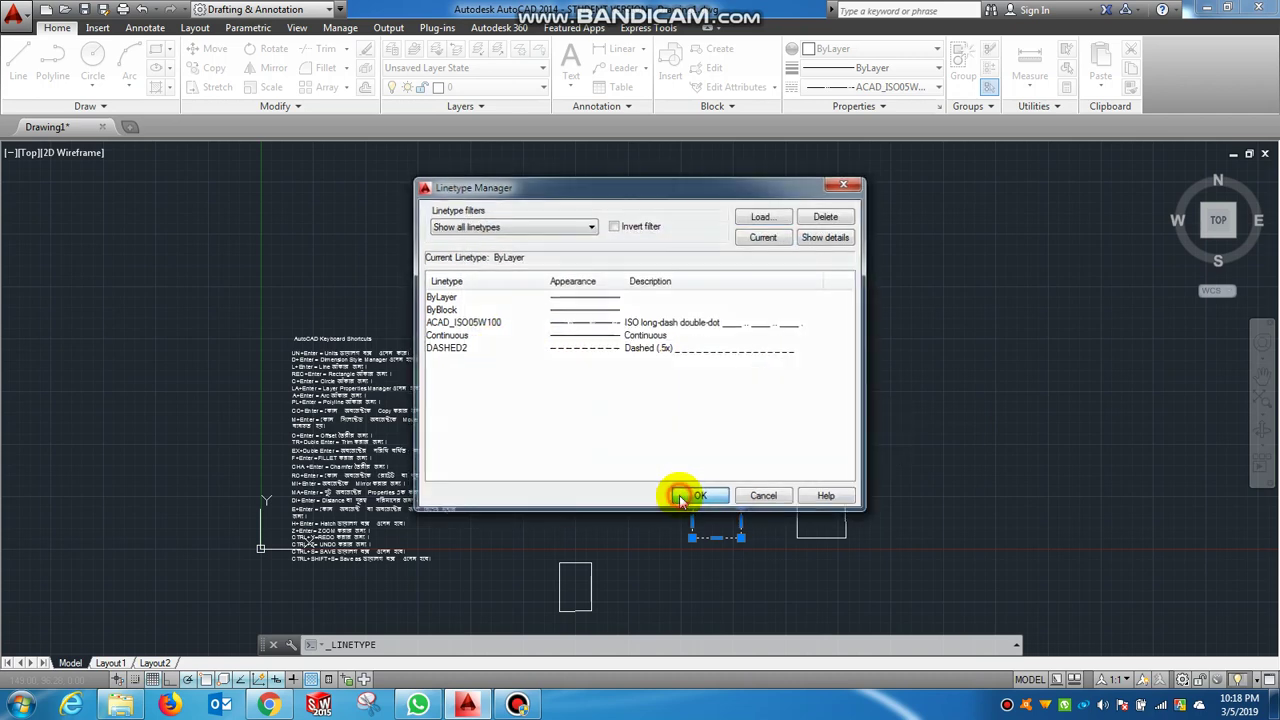
Close the Linetype Manager and set the selected source rectangle's linetype to DASHED2
left_click(720, 504)
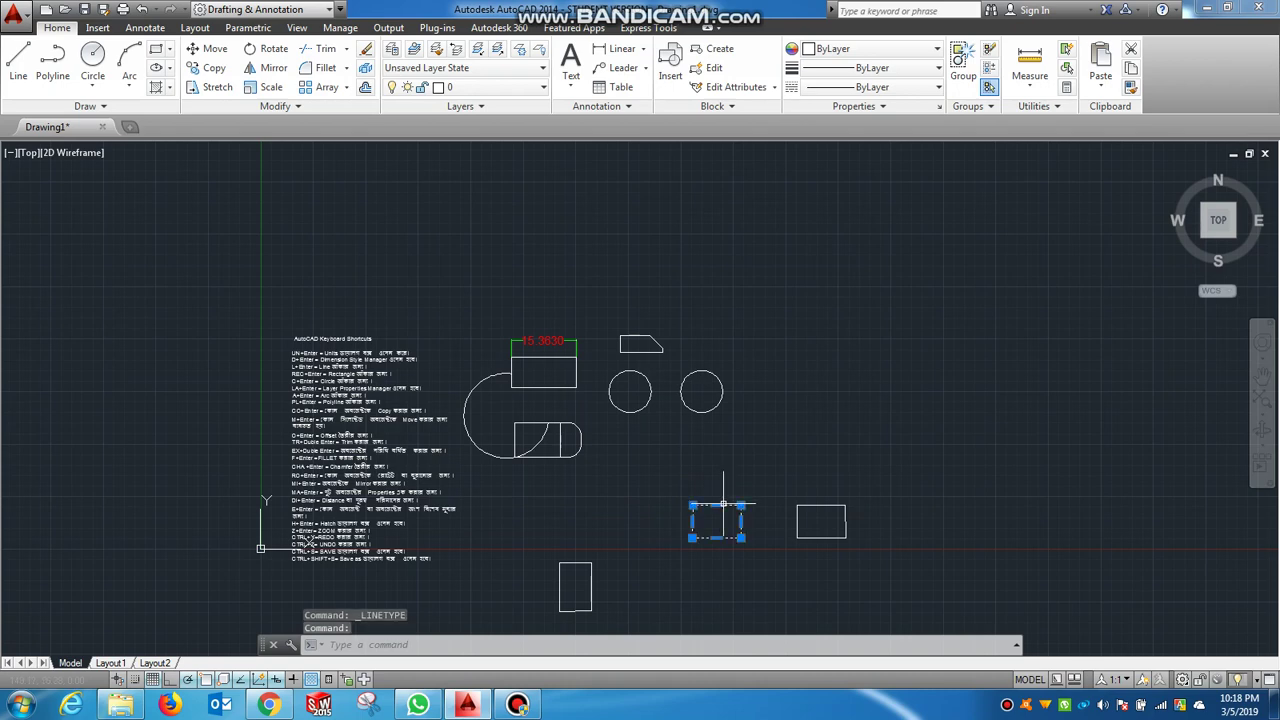
left_click(855, 90)
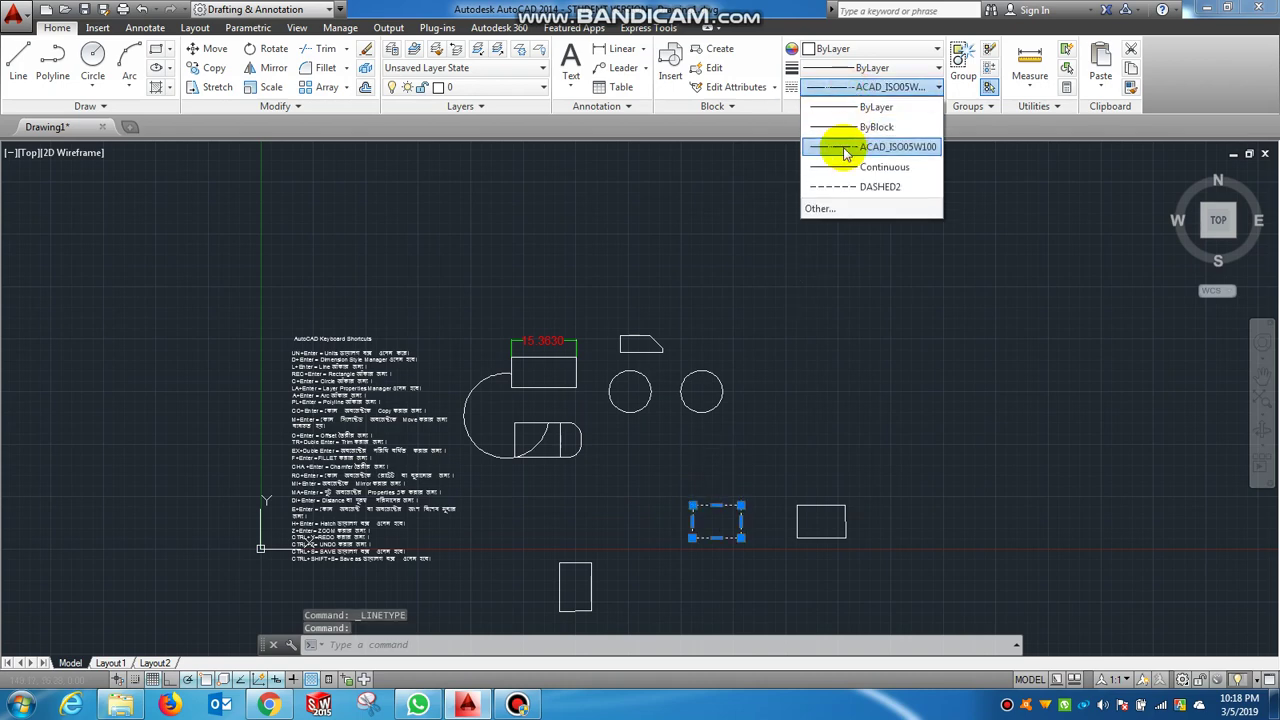
left_click(845, 192)
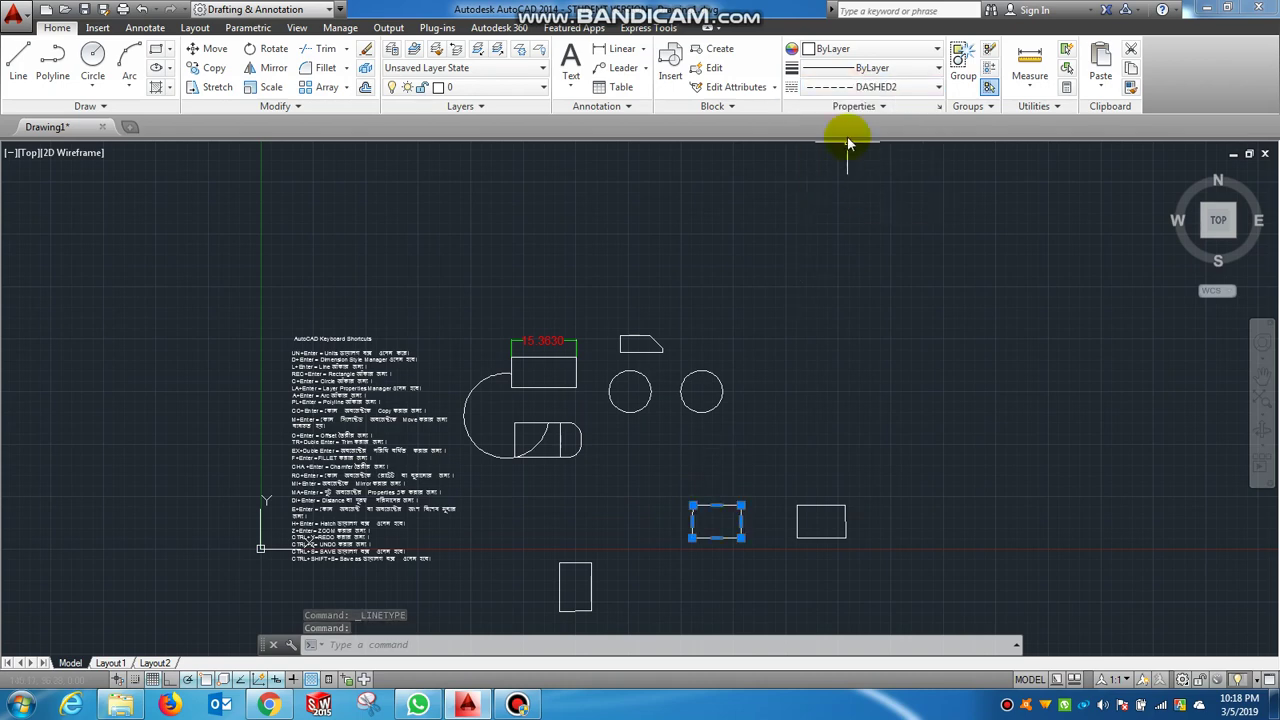
scroll(726, 502, "up", 8)
scroll(714, 543, "down", 2)
scroll(697, 525, "down", 3)
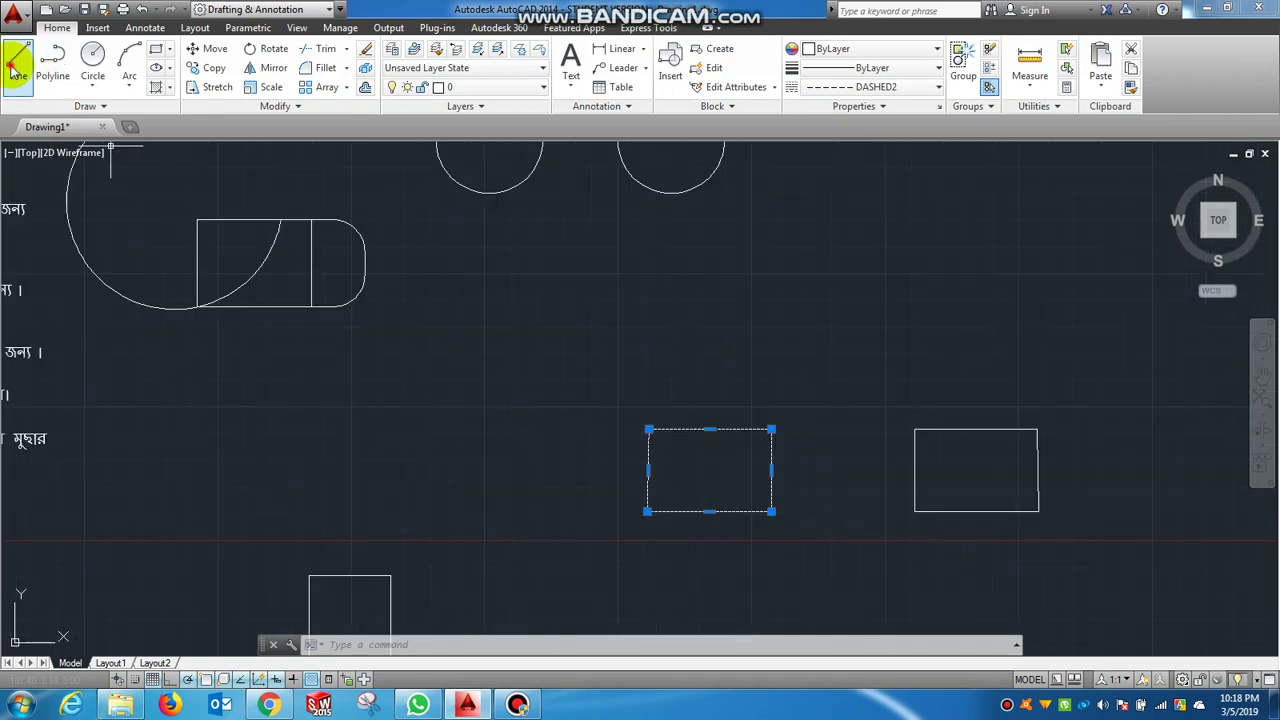
Draw a line continuing tangentially from the last arc, ending just above the rounded shape, and leave the Line command
left_click(18, 62)
key("Return")
key("Return")
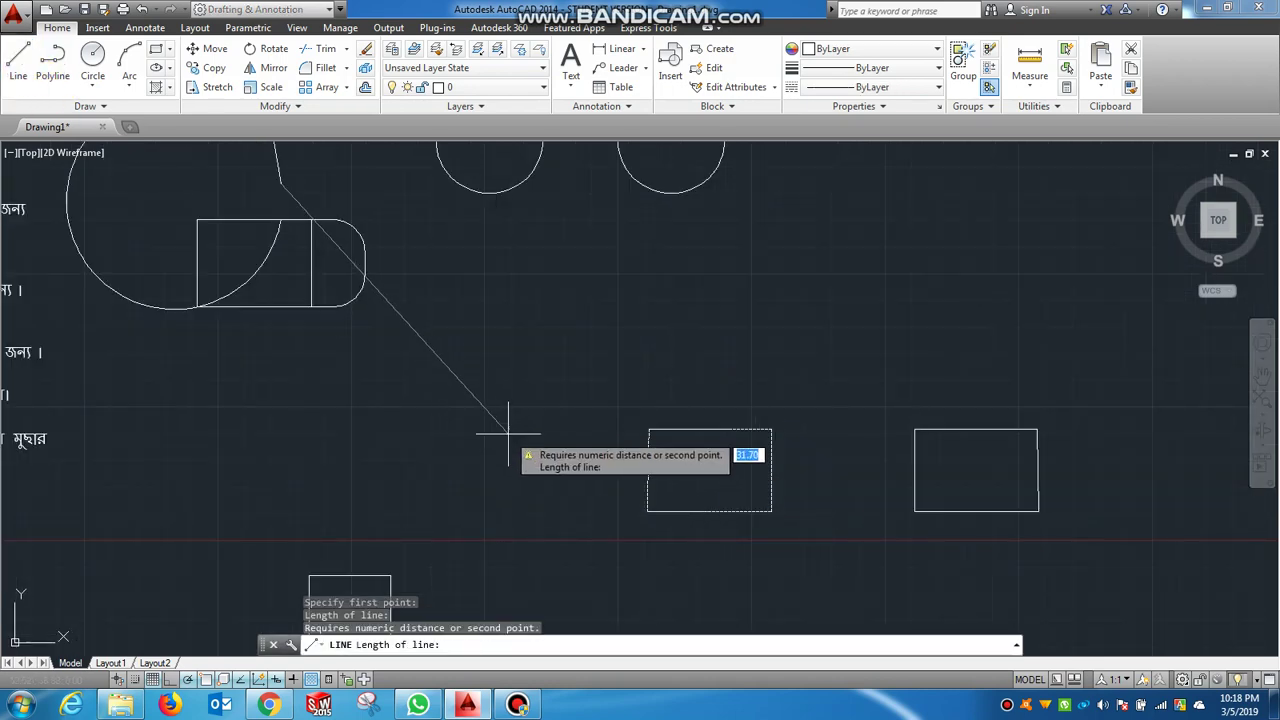
left_click(502, 432)
right_click(503, 418)
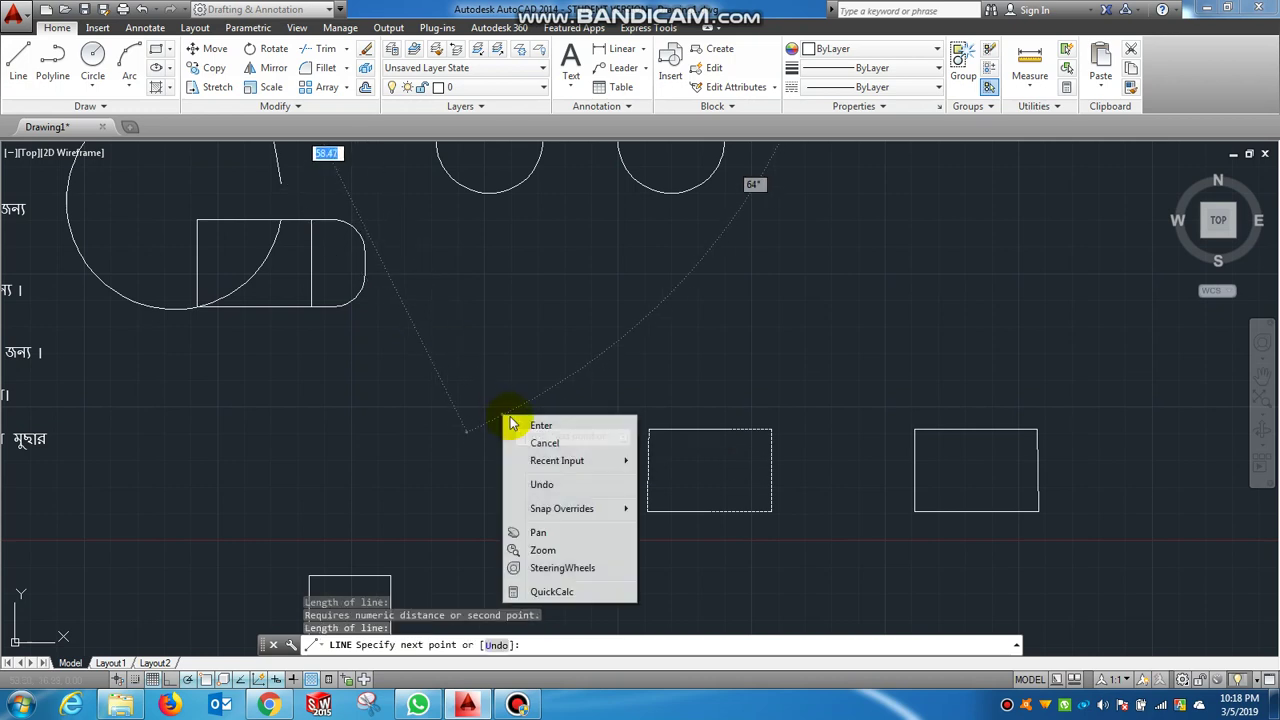
left_click(524, 438)
Compare the linetypes of the source rectangle and its mirrored copy at close range
scroll(646, 440, "up", 5)
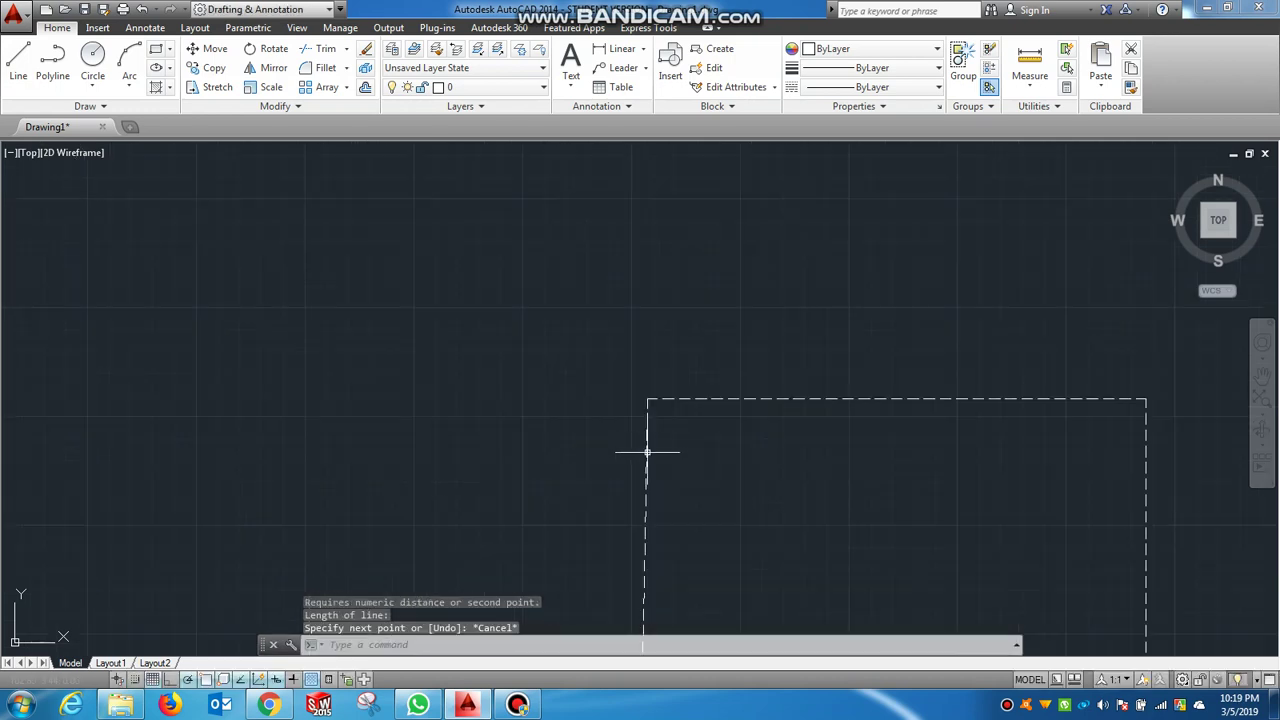
scroll(700, 385, "down", 6)
scroll(735, 380, "up", 4)
scroll(757, 350, "down", 6)
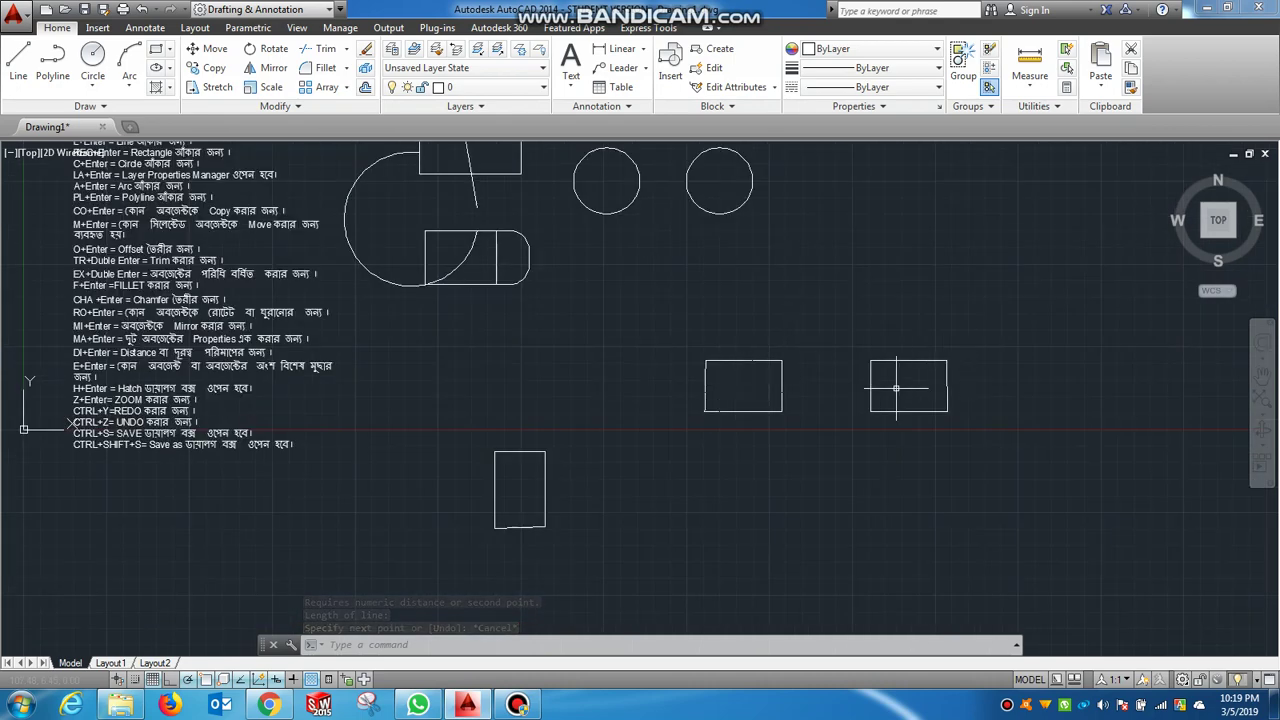
scroll(787, 402, "up", 4)
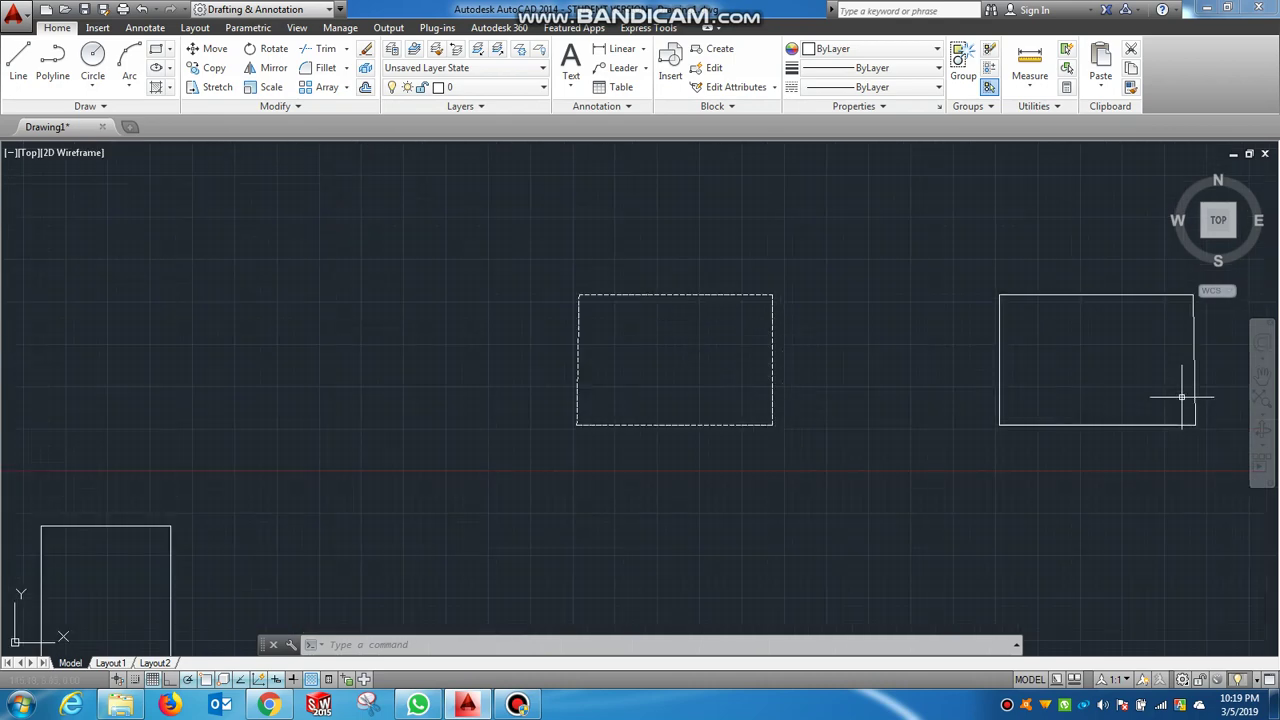
scroll(614, 389, "down", 4)
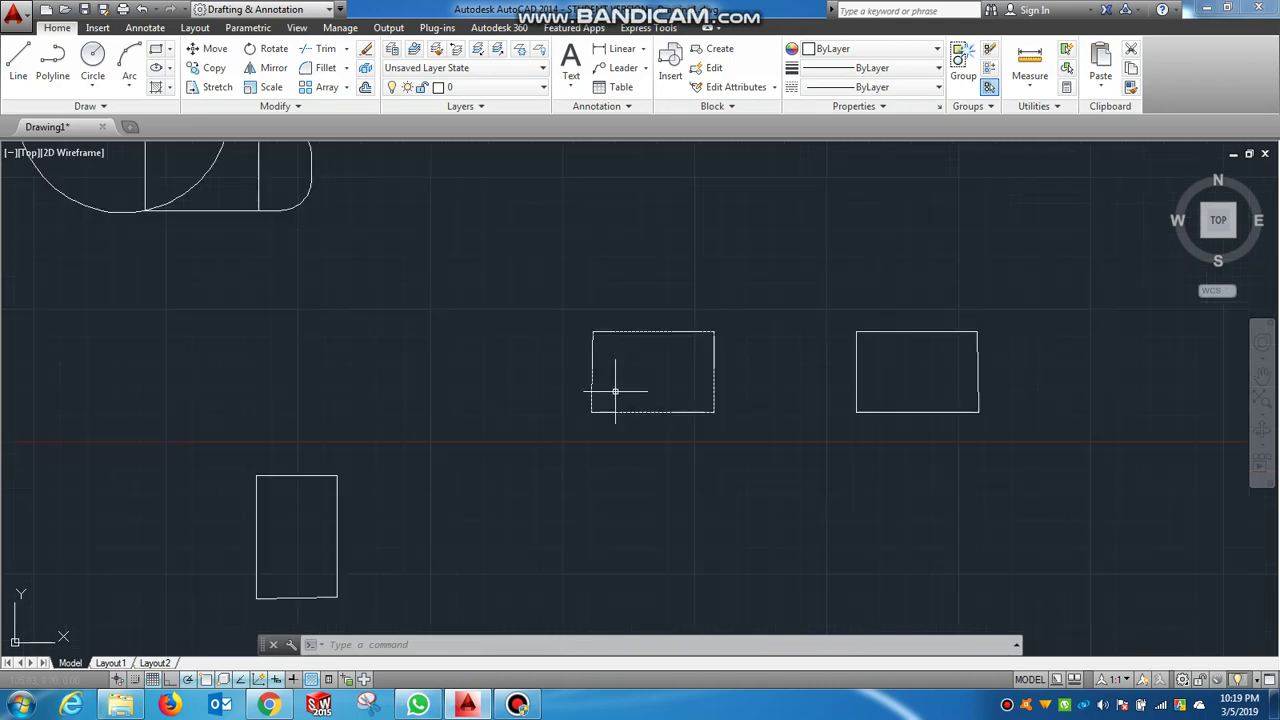
scroll(632, 422, "down", 2)
scroll(632, 422, "up", 2)
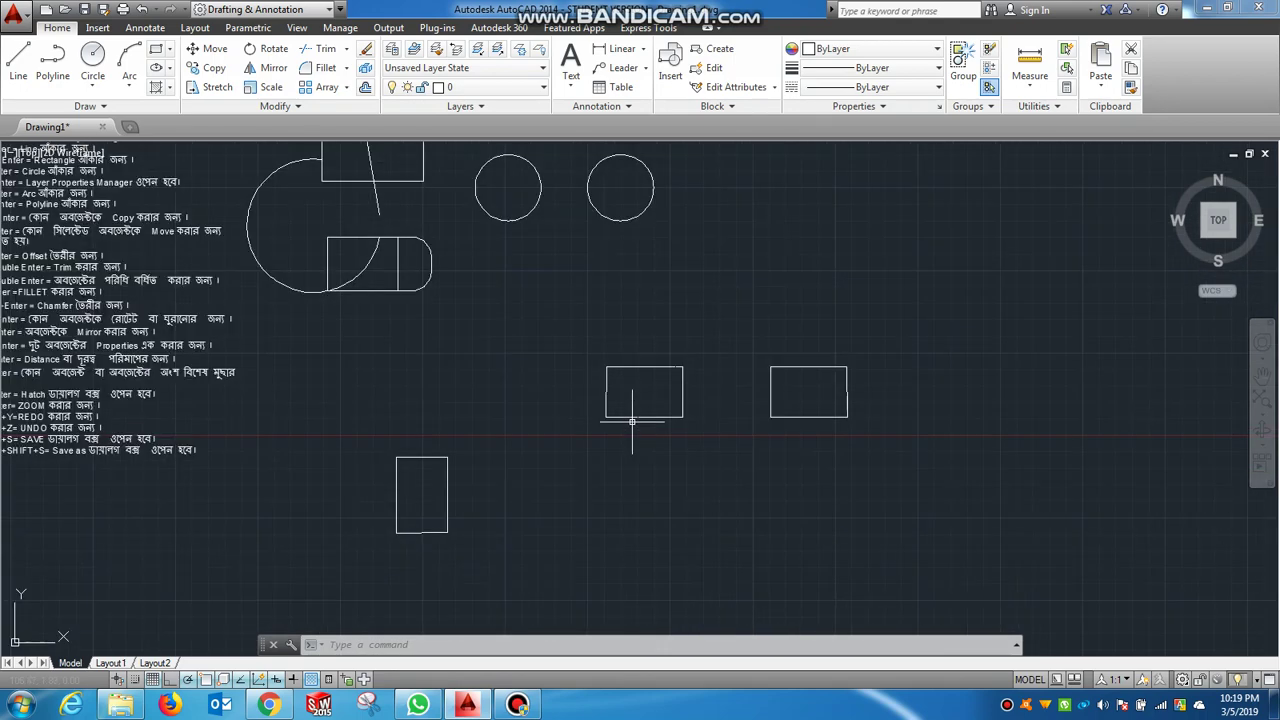
Match the properties of the dashed source rectangle onto the mirrored rectangle beside it
type("ma")
key("Return")
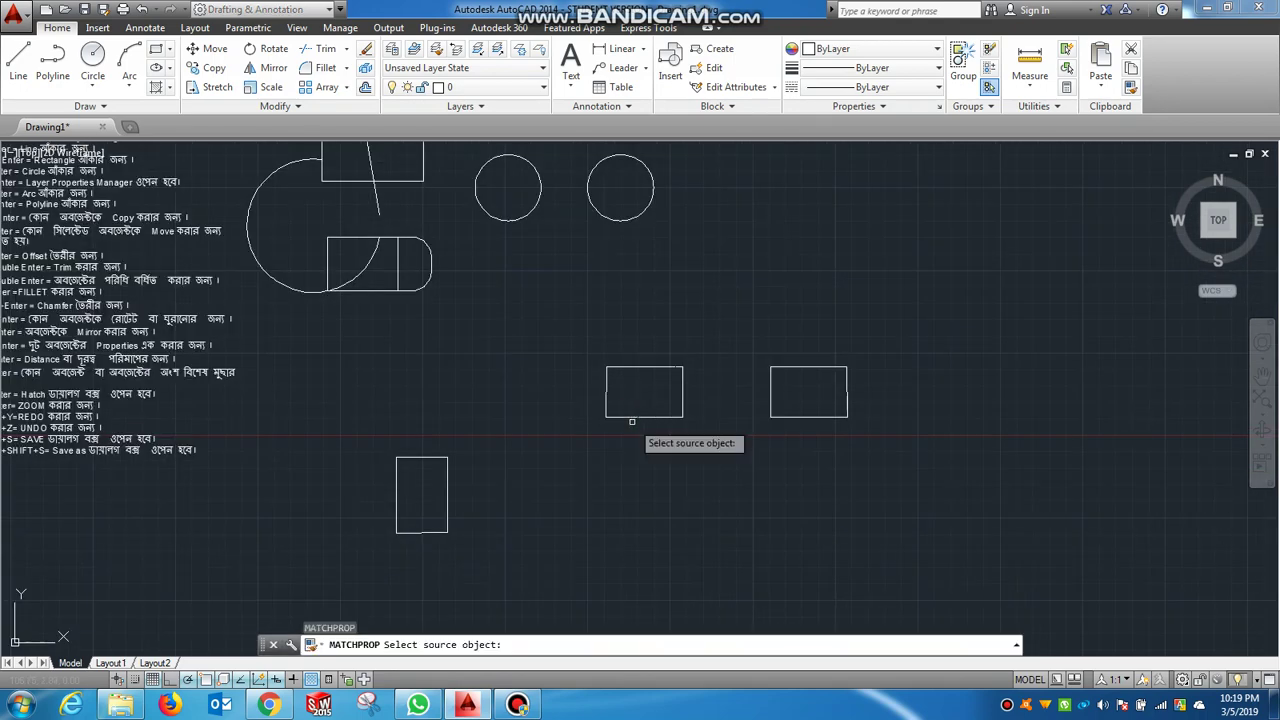
scroll(632, 422, "up", 4)
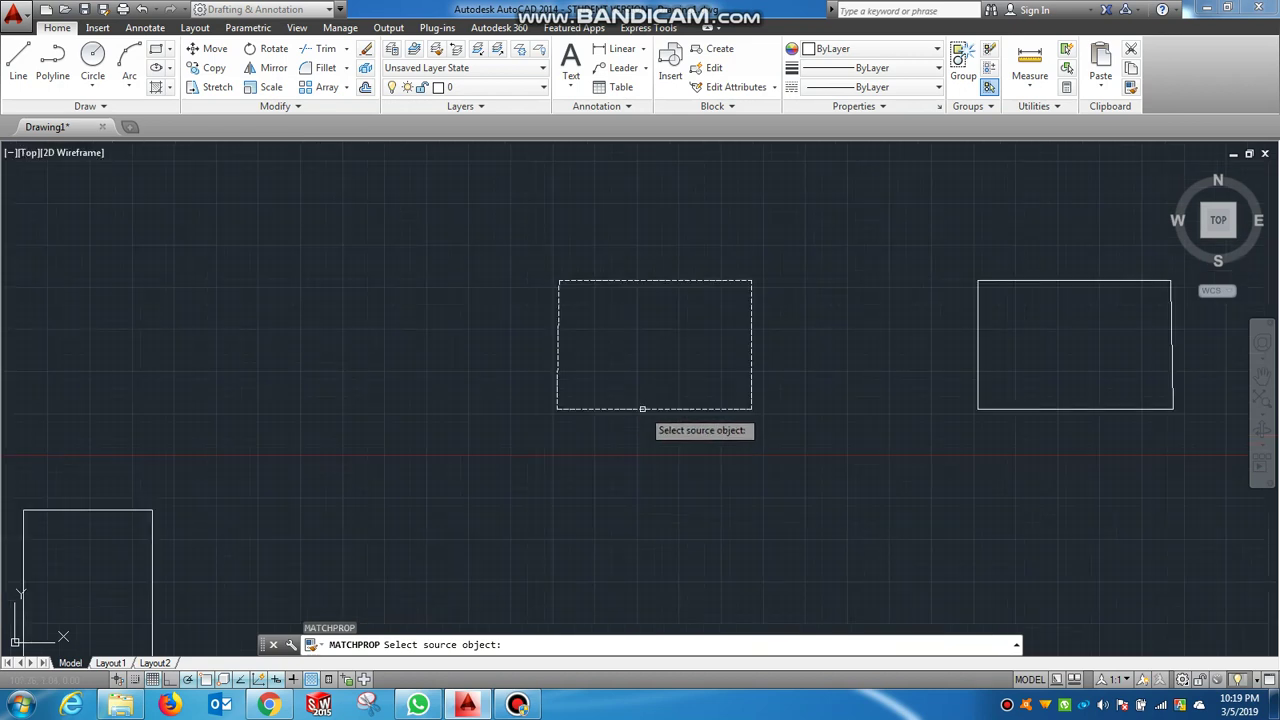
left_click(649, 410)
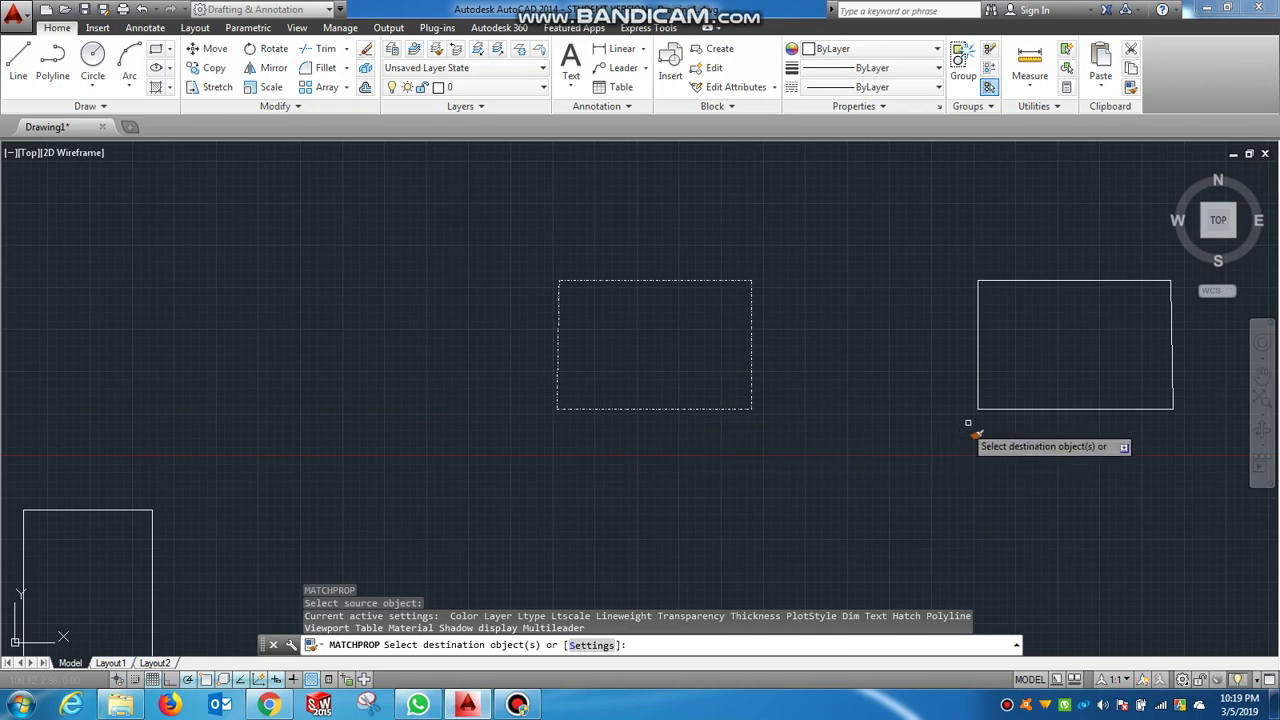
left_click(978, 384)
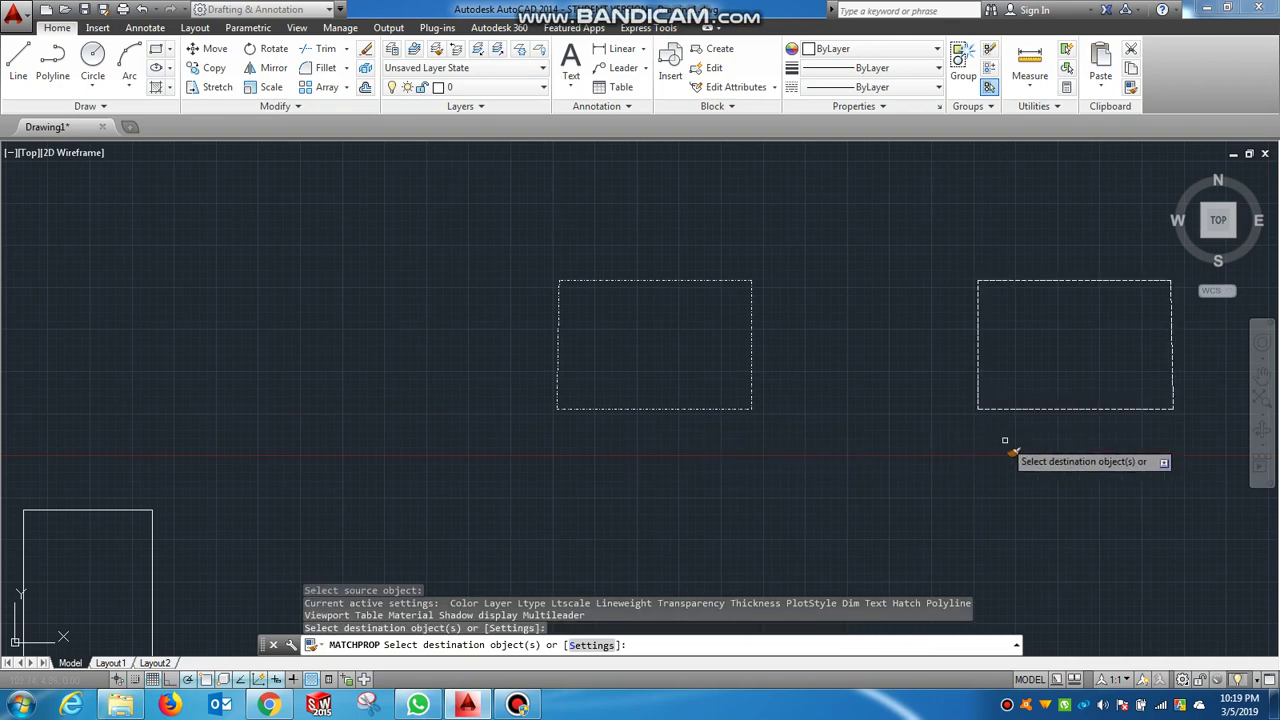
key("Return")
scroll(1017, 391, "up", 4)
scroll(1000, 400, "down", 3)
scroll(968, 366, "down", 4)
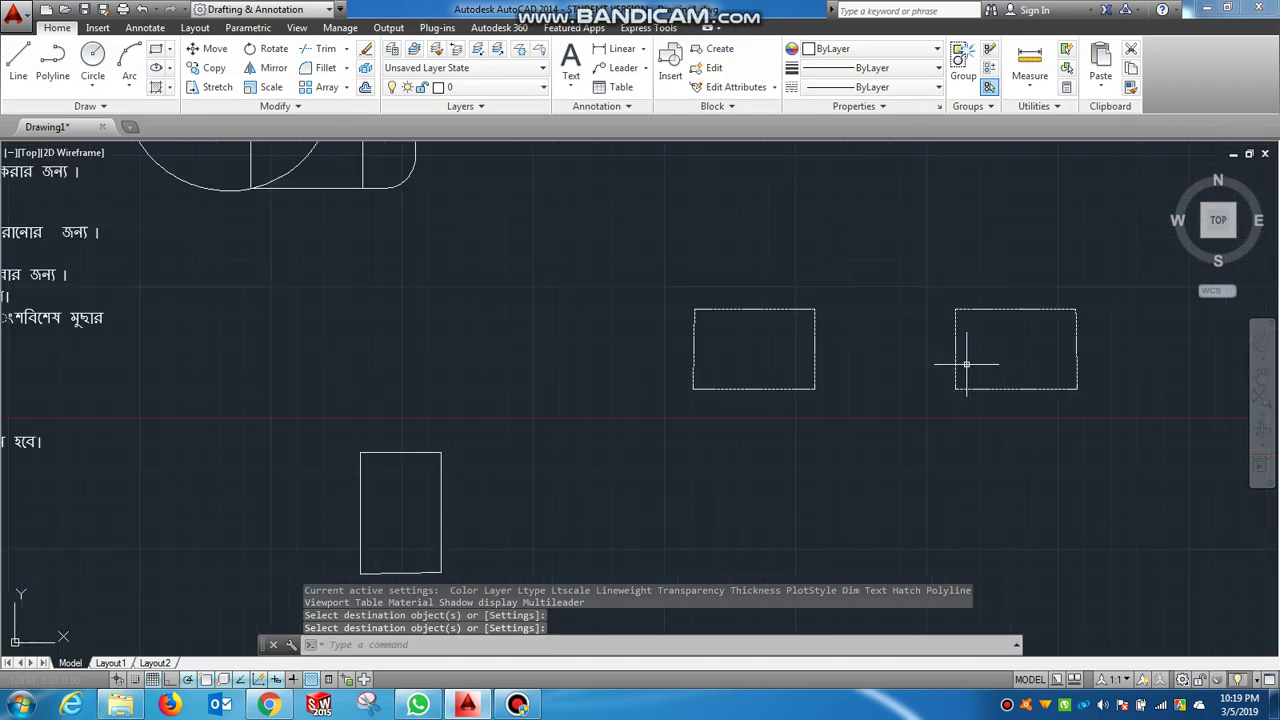
Measure the upper edge of the upright rectangle with the Distance command, from corner to corner
scroll(940, 360, "down", 3)
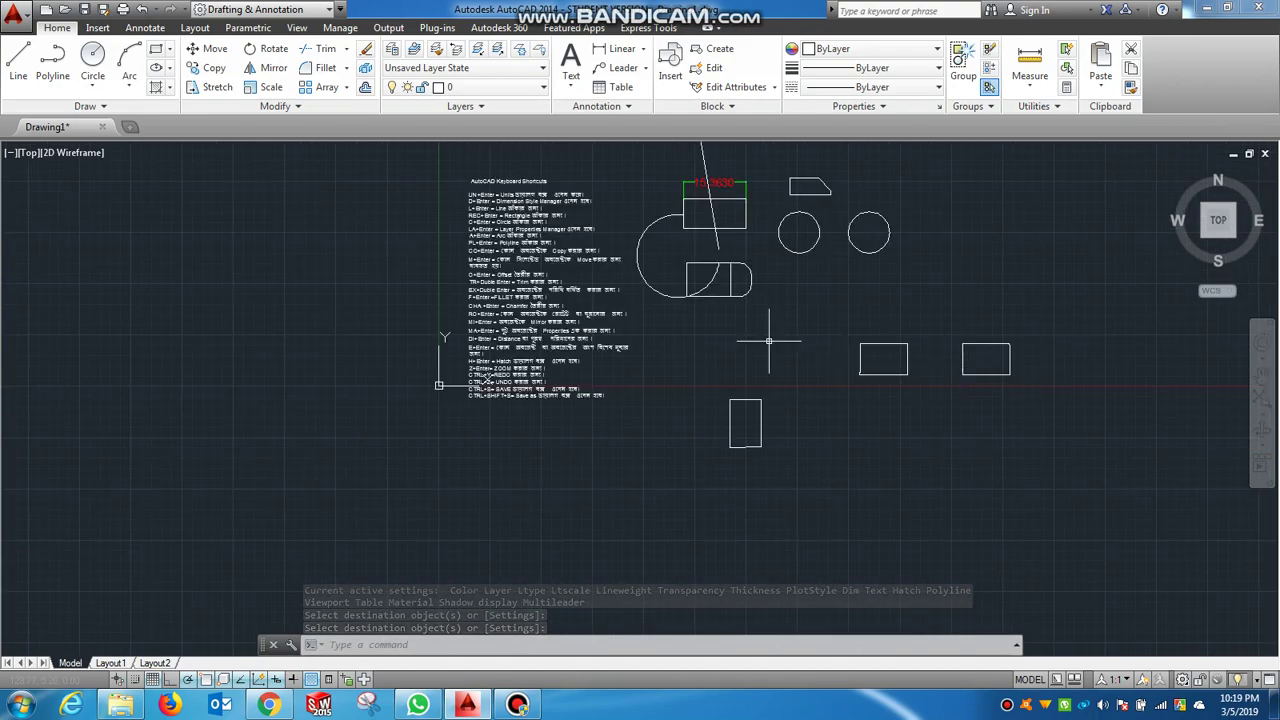
scroll(771, 343, "up", 2)
scroll(631, 395, "up", 2)
middle_click_drag(626, 381, 606, 420)
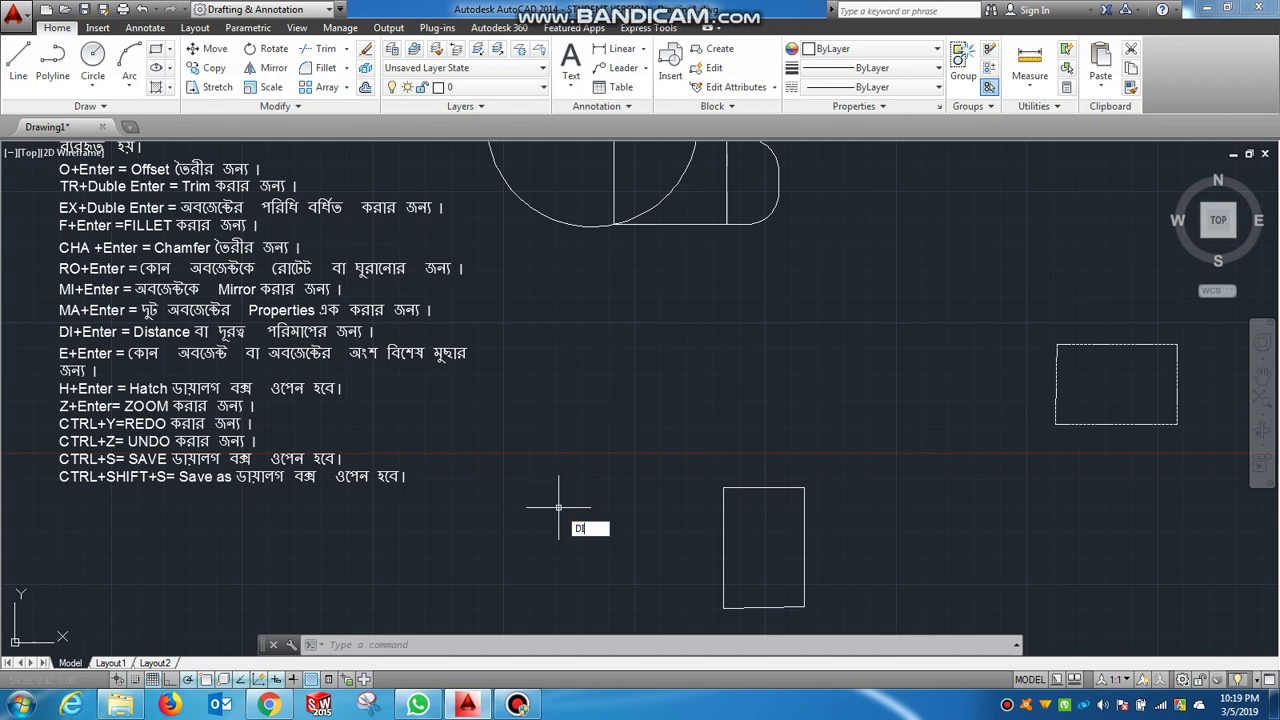
key("Return")
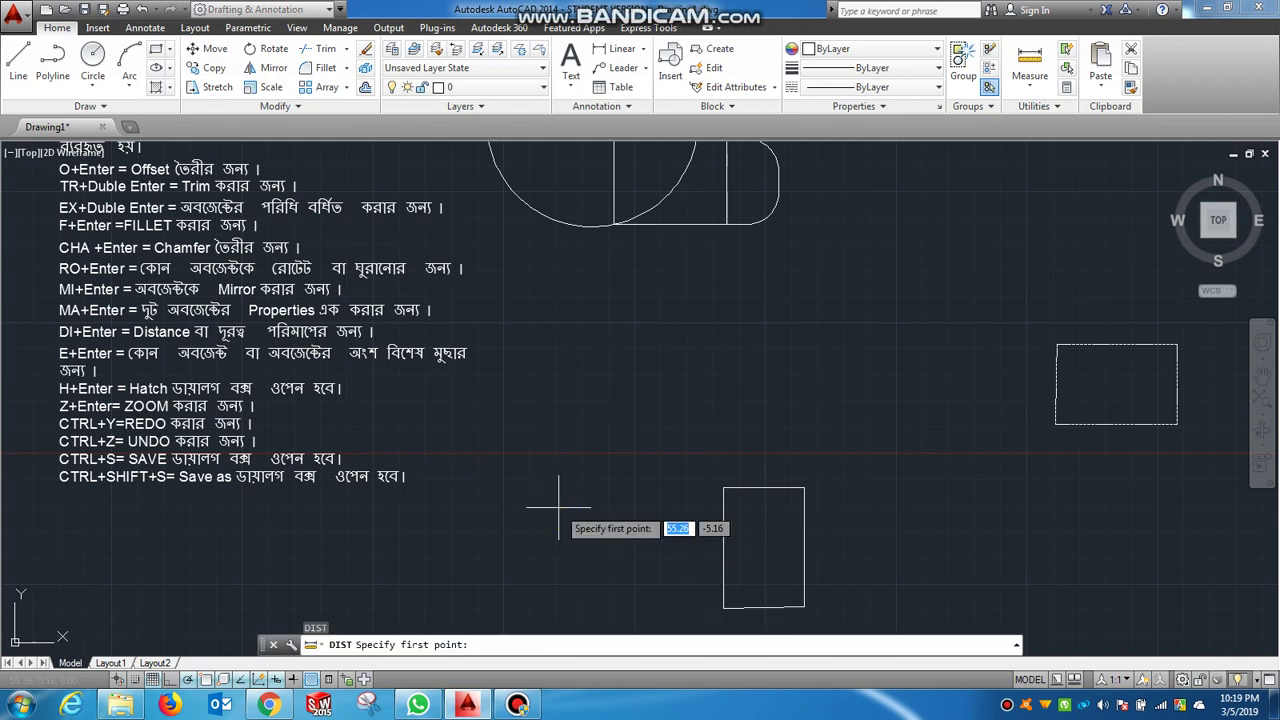
left_click(723, 488)
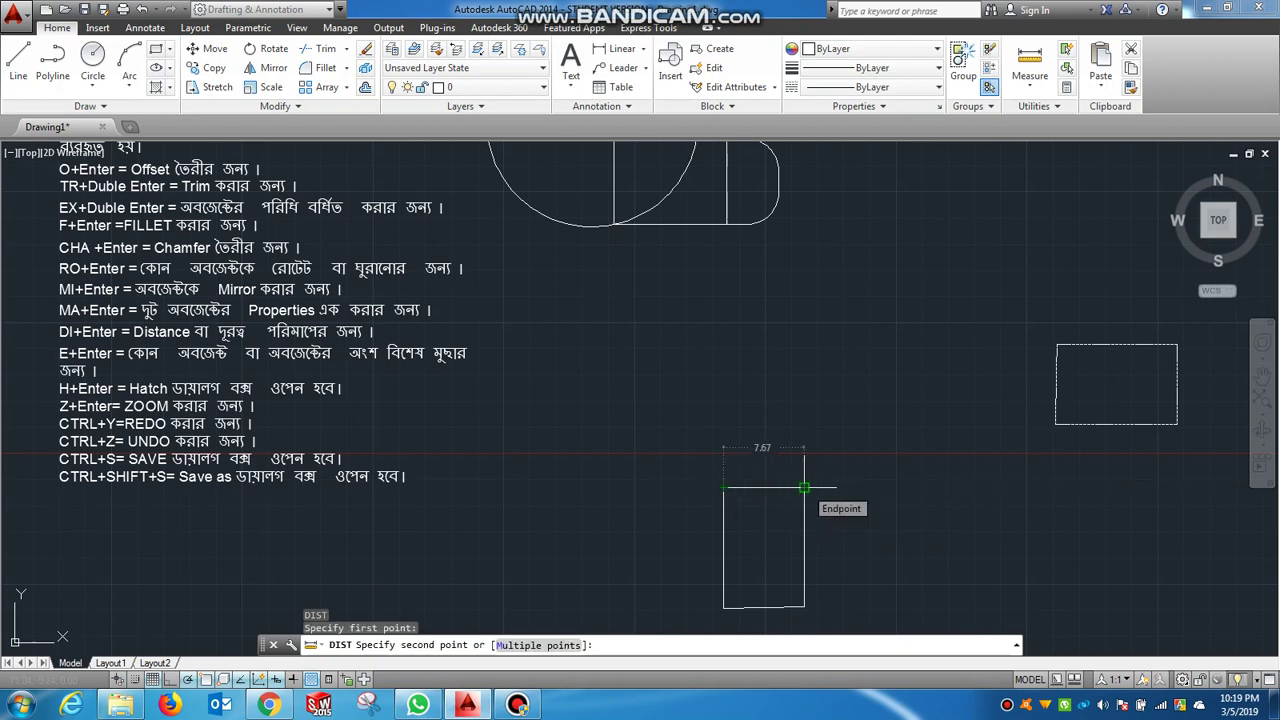
left_click(804, 488)
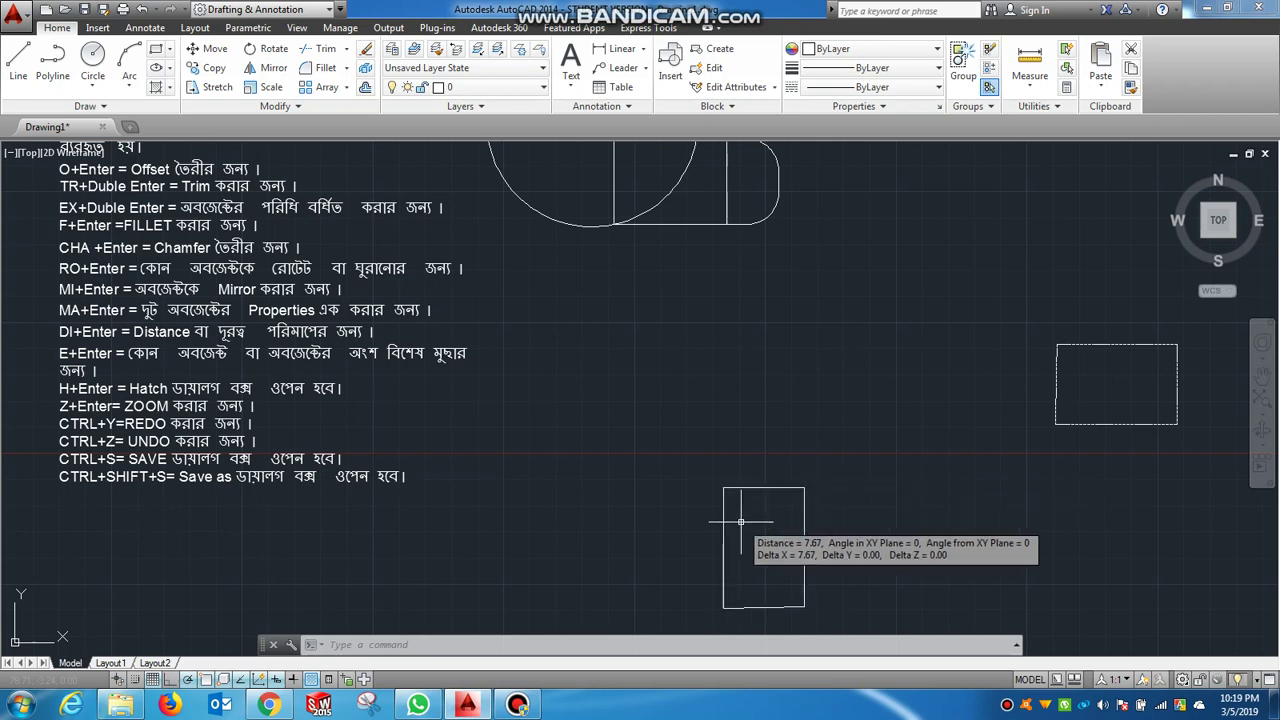
Erase the upper horizontal line of the rounded shape below the dimensioned rectangle
scroll(739, 396, "down", 2)
scroll(722, 285, "up", 2)
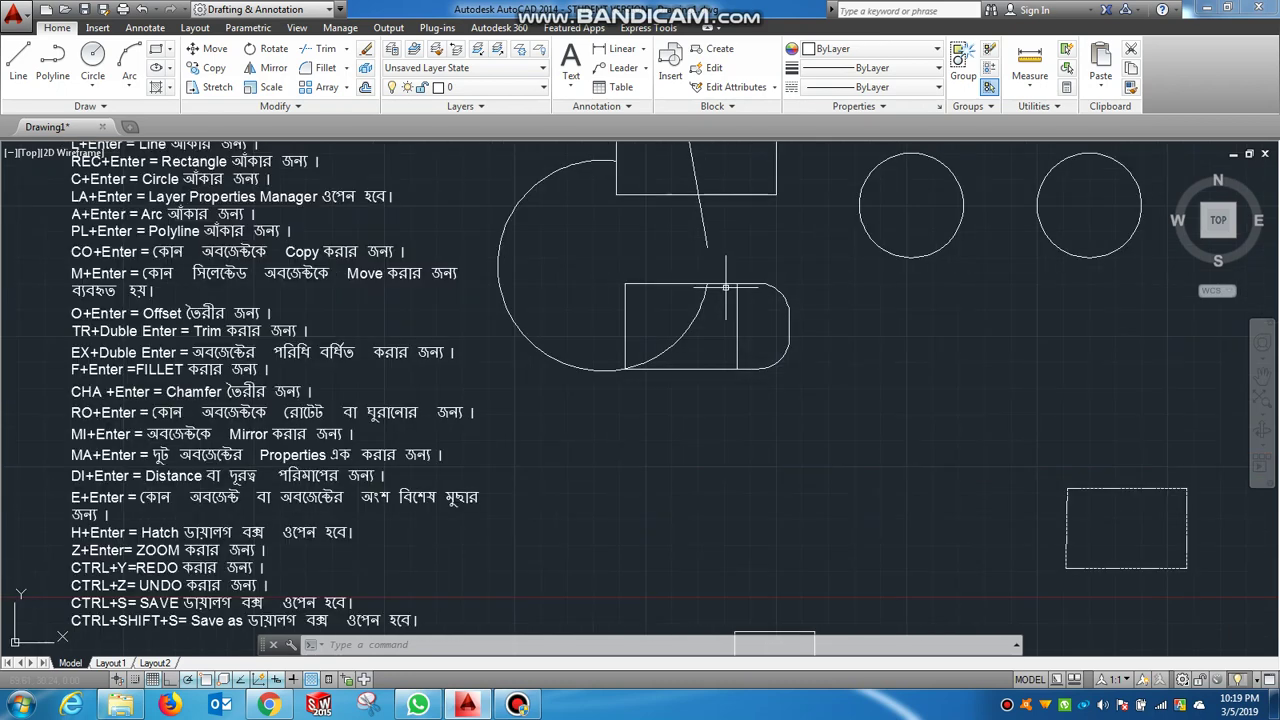
type("e")
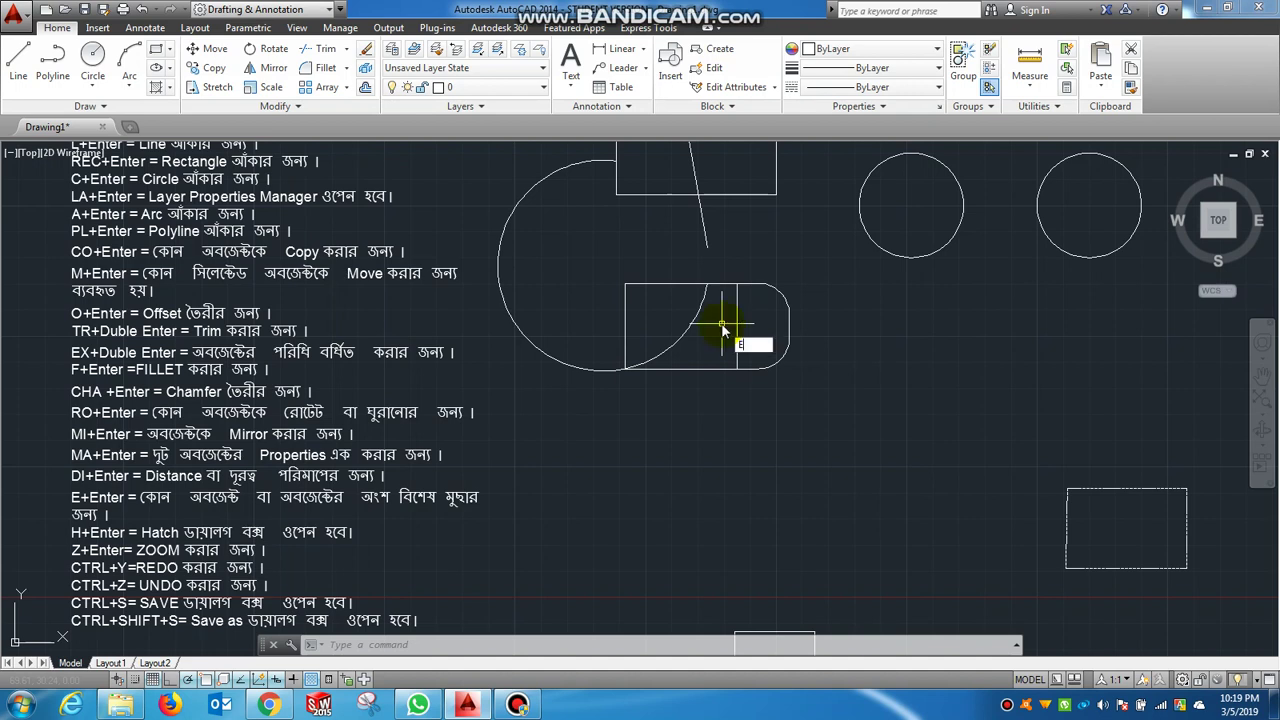
key("Return")
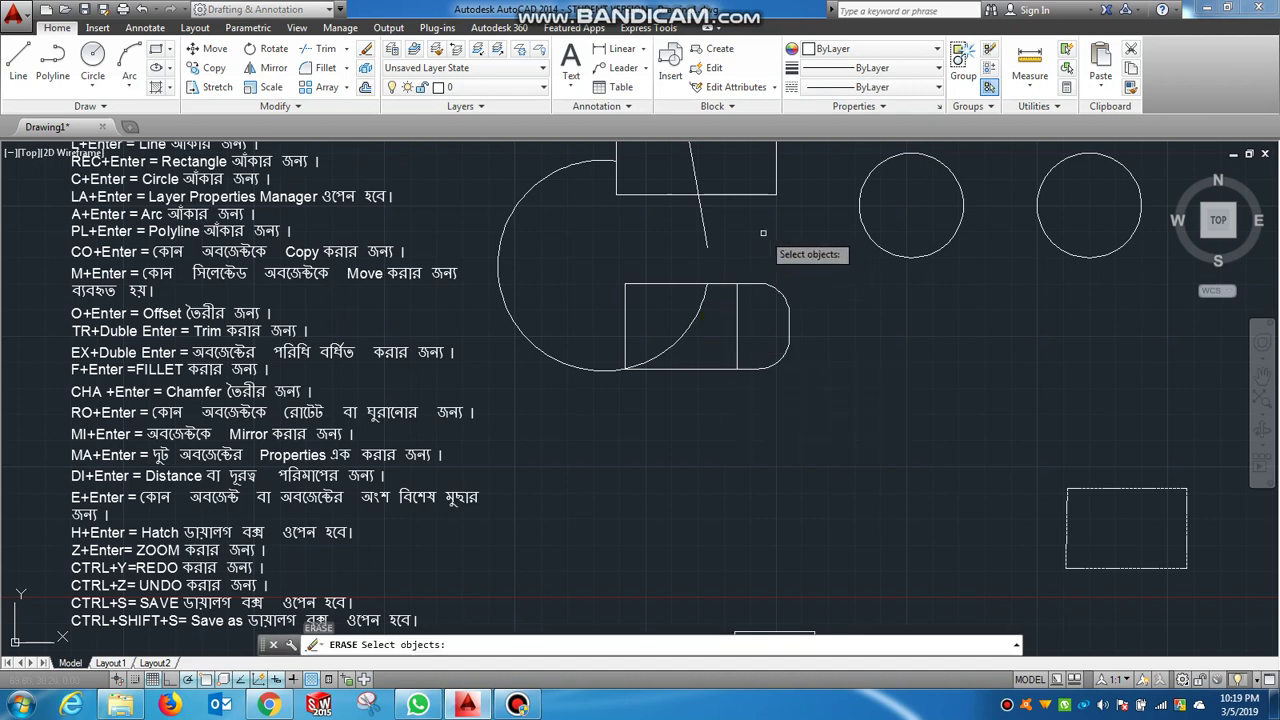
left_click(723, 284)
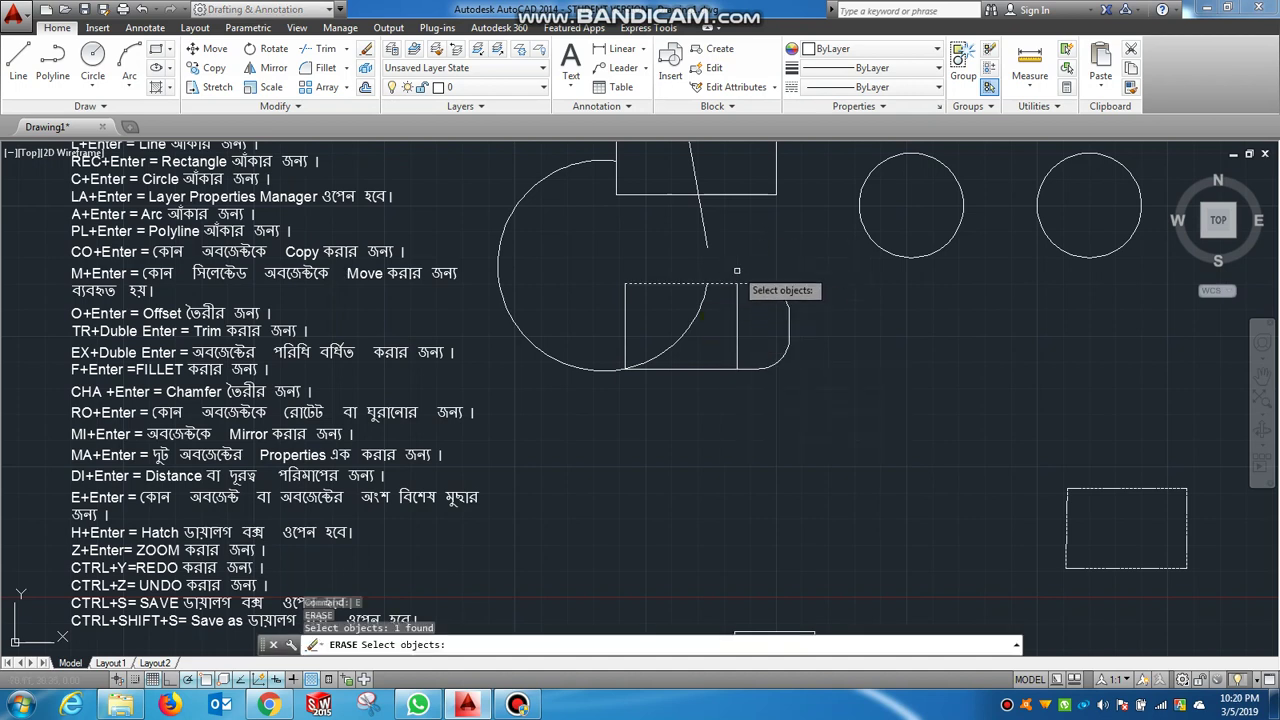
key("Return")
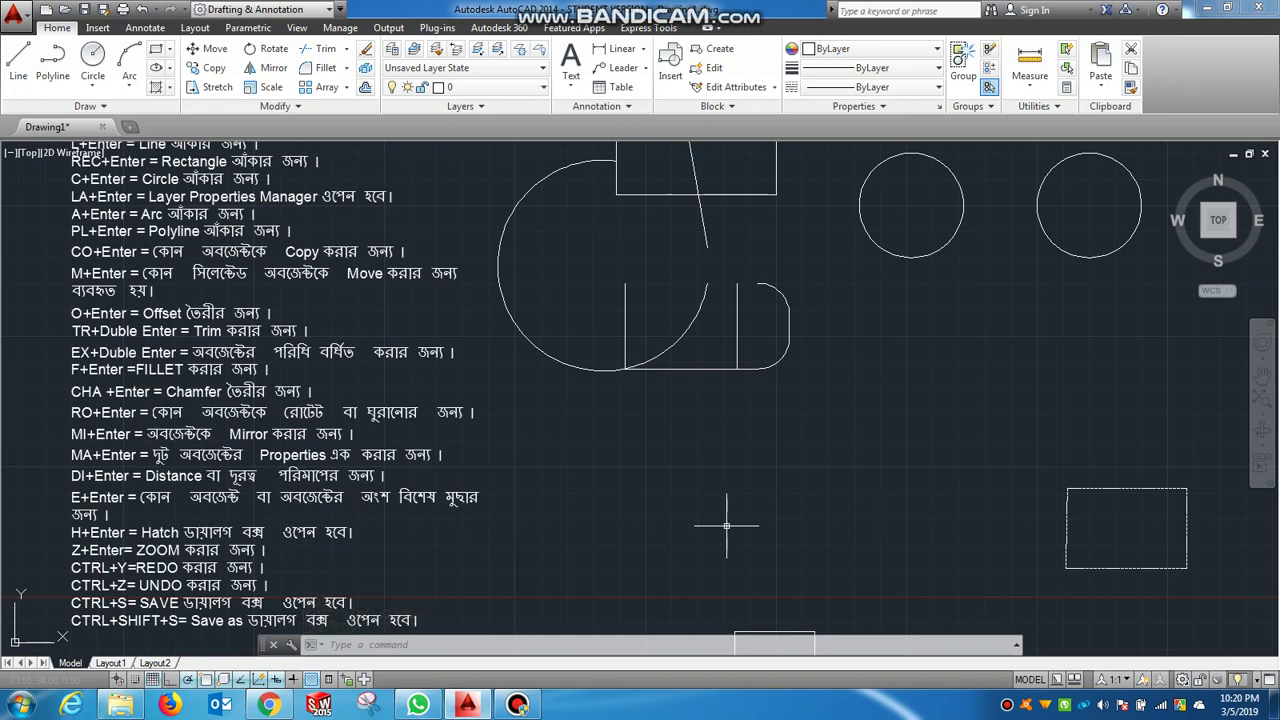
Hatch the inside of the first of the two small circles with the ANSI31 pattern
type("h")
key("Return")
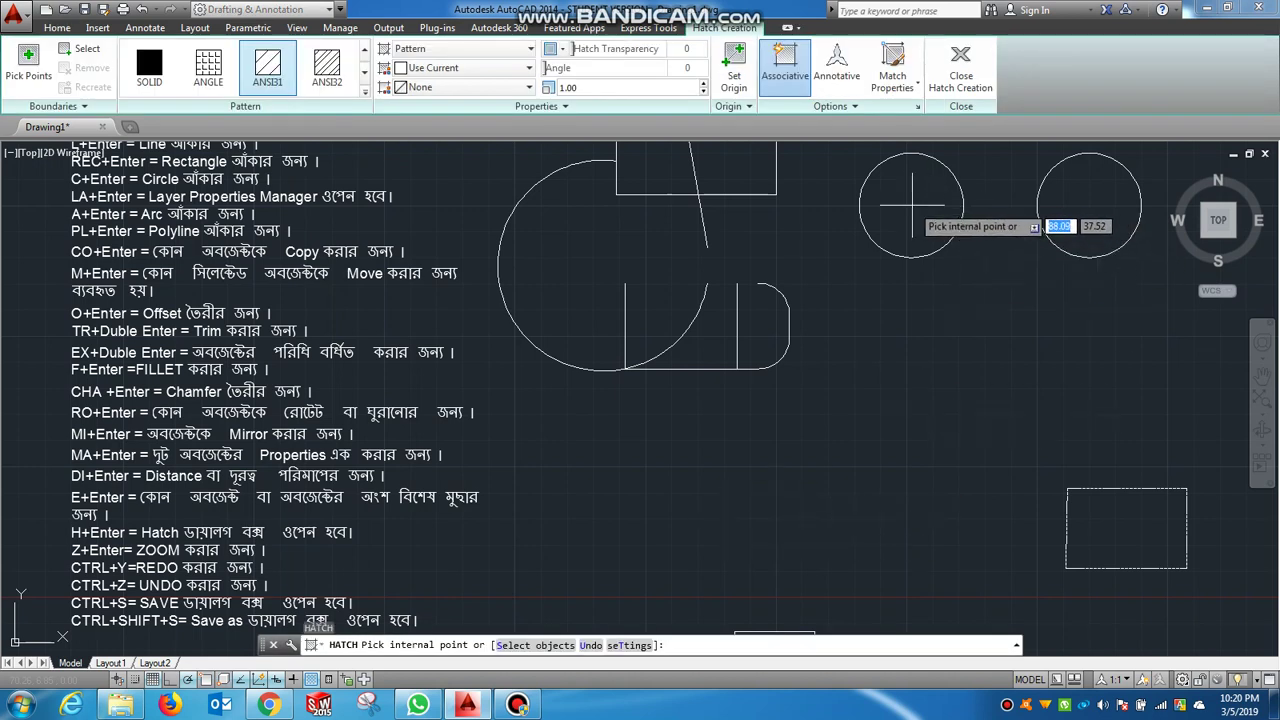
left_click(911, 205)
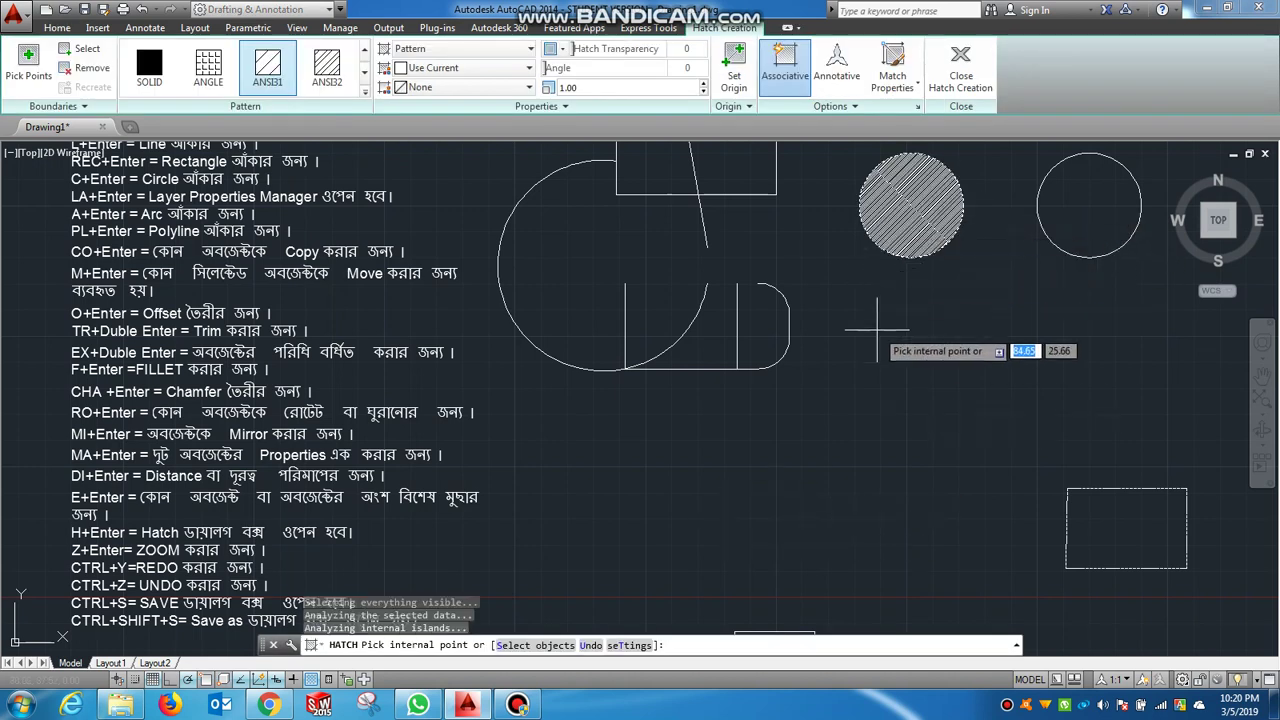
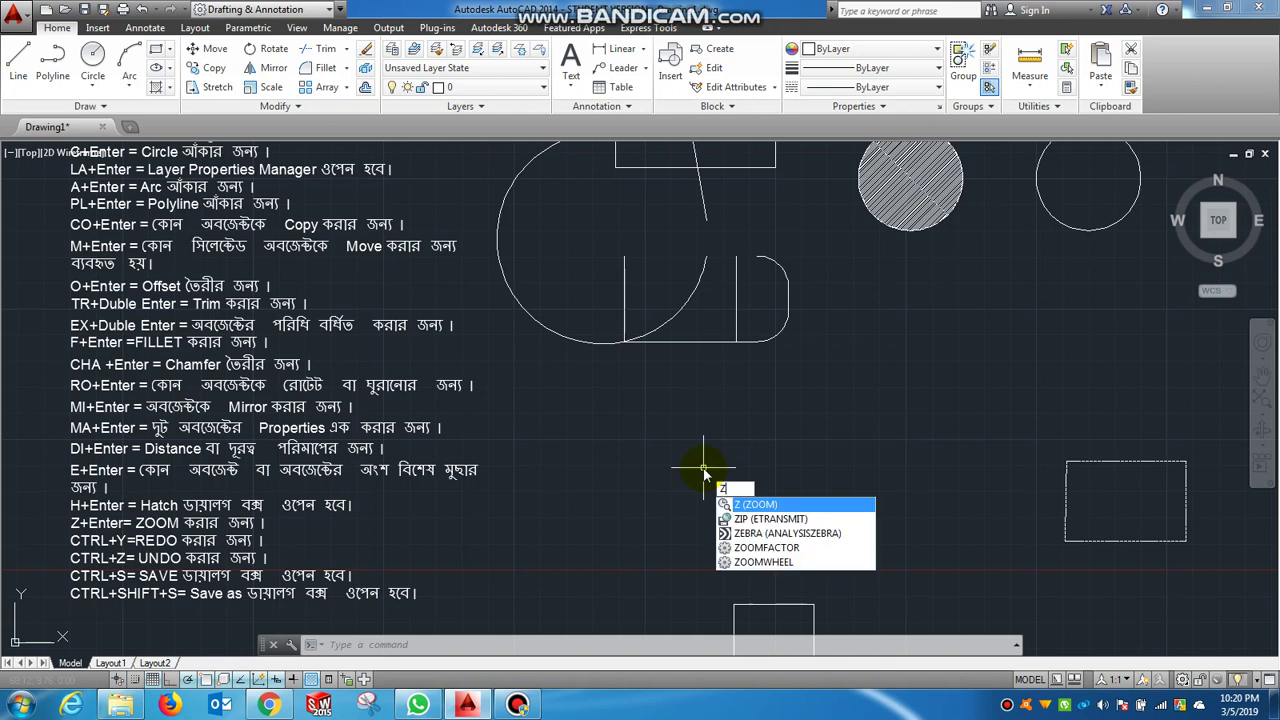
Zoom the drawing in and out using the real-time Zoom command, and exit the command
key("Return")
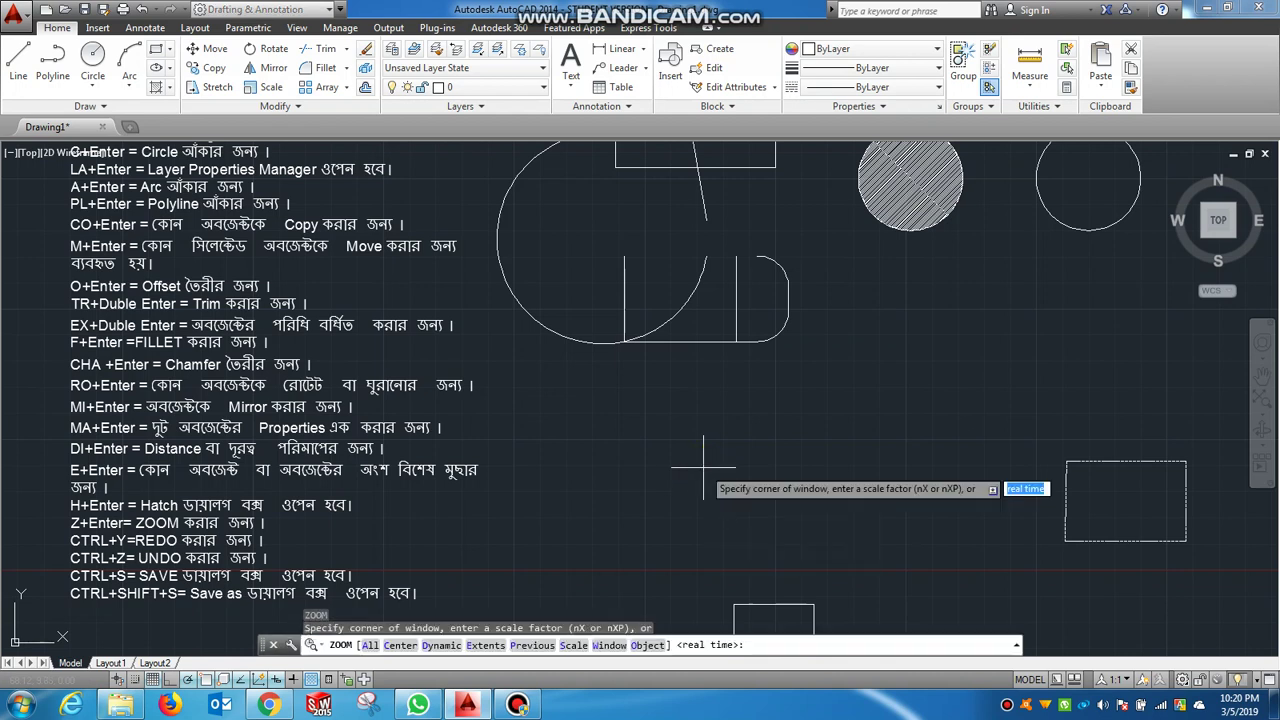
key("Return")
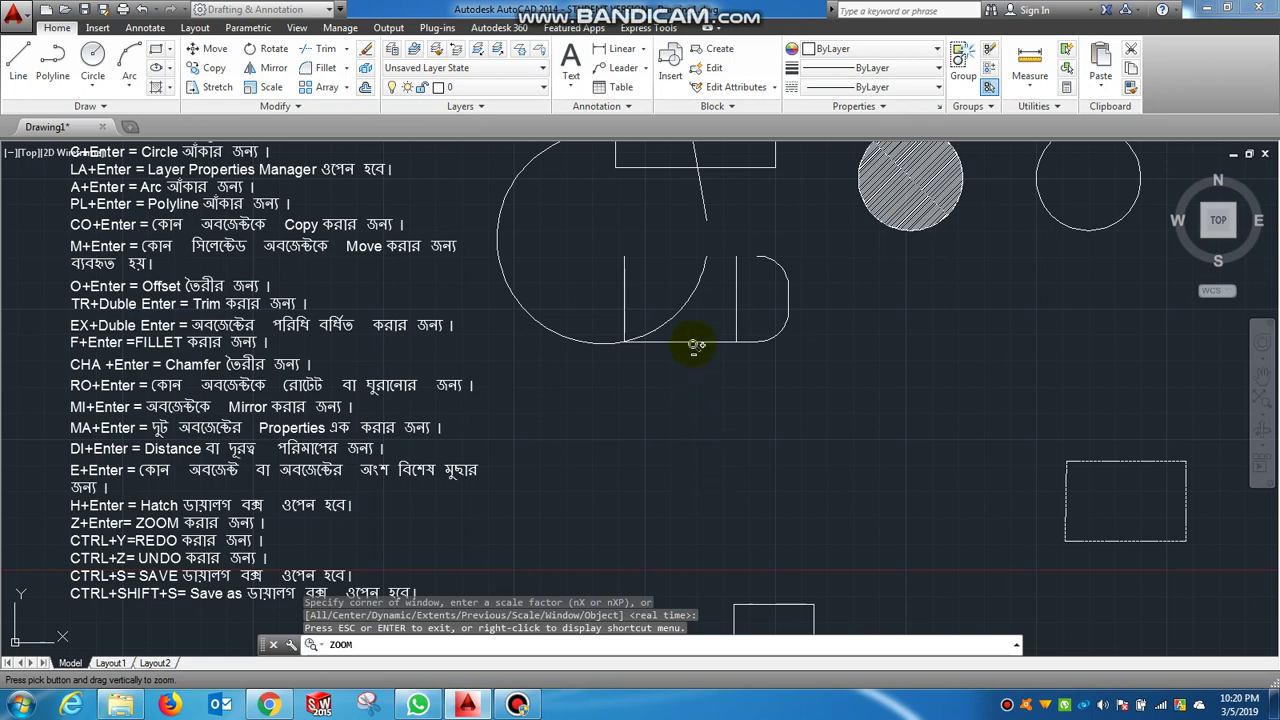
left_click(682, 283)
scroll(684, 284, "up", 3)
scroll(682, 288, "down", 5)
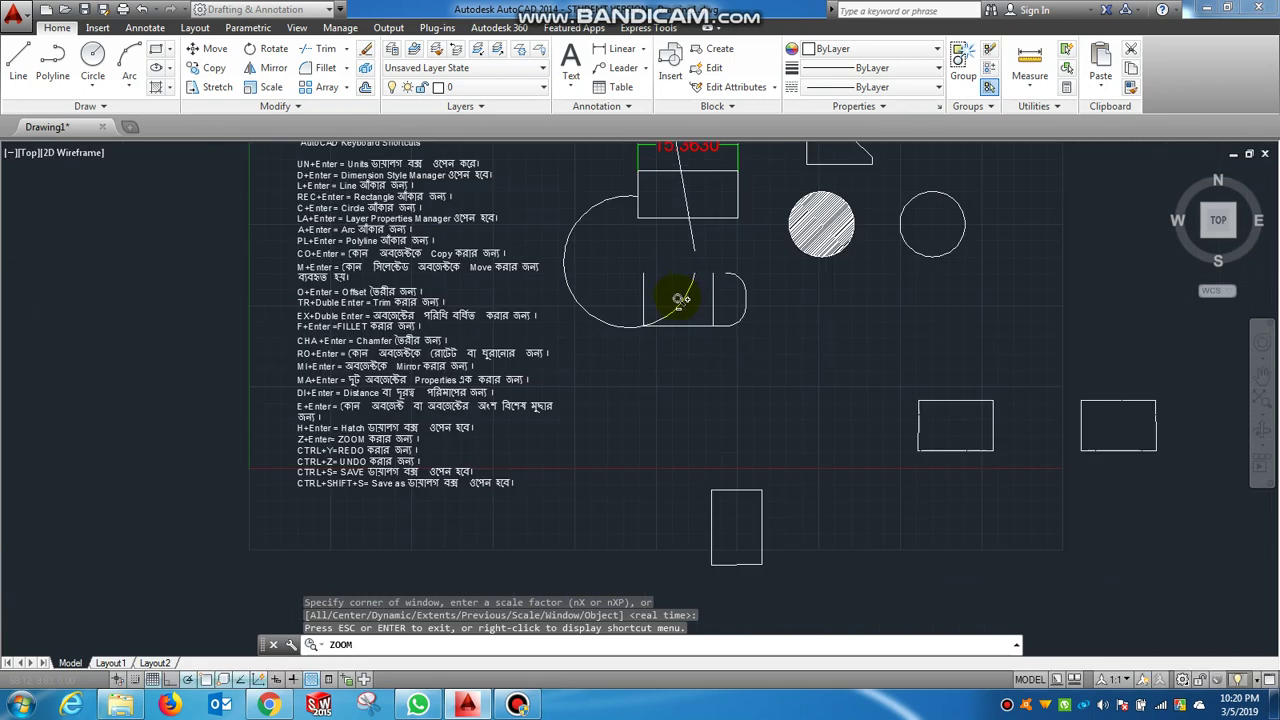
scroll(684, 287, "up", 2)
right_click(680, 289)
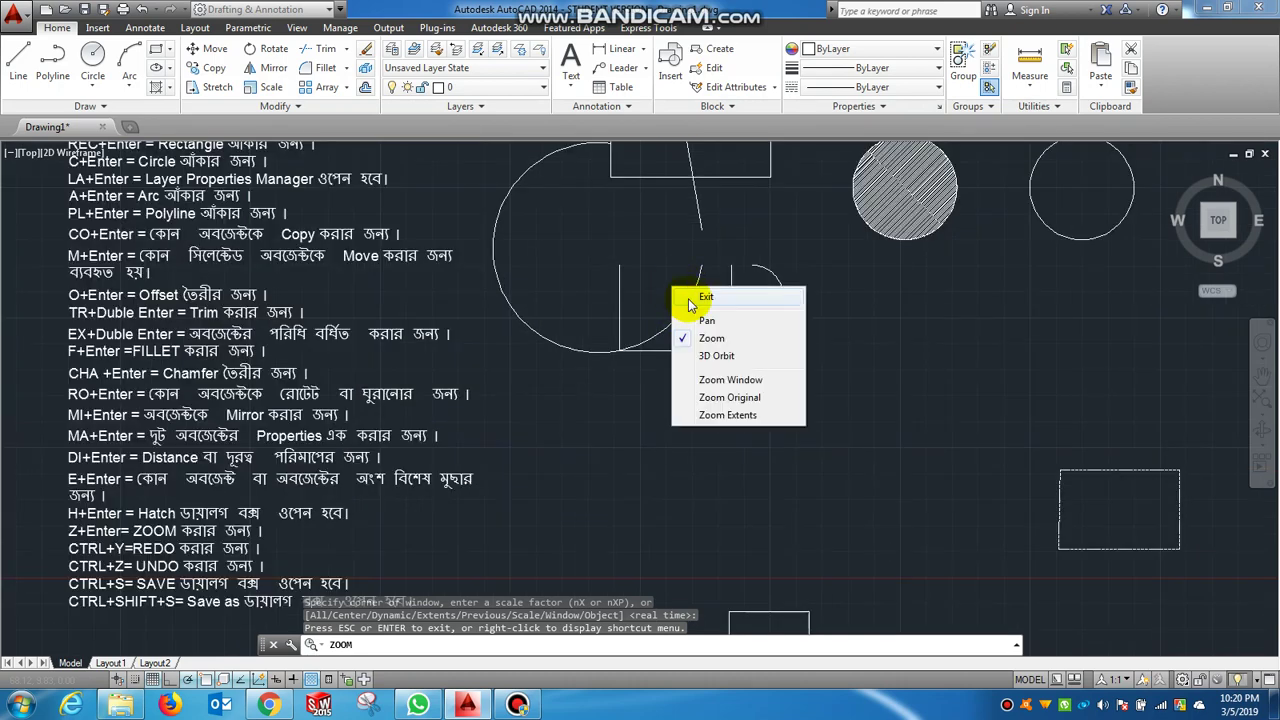
left_click(688, 298)
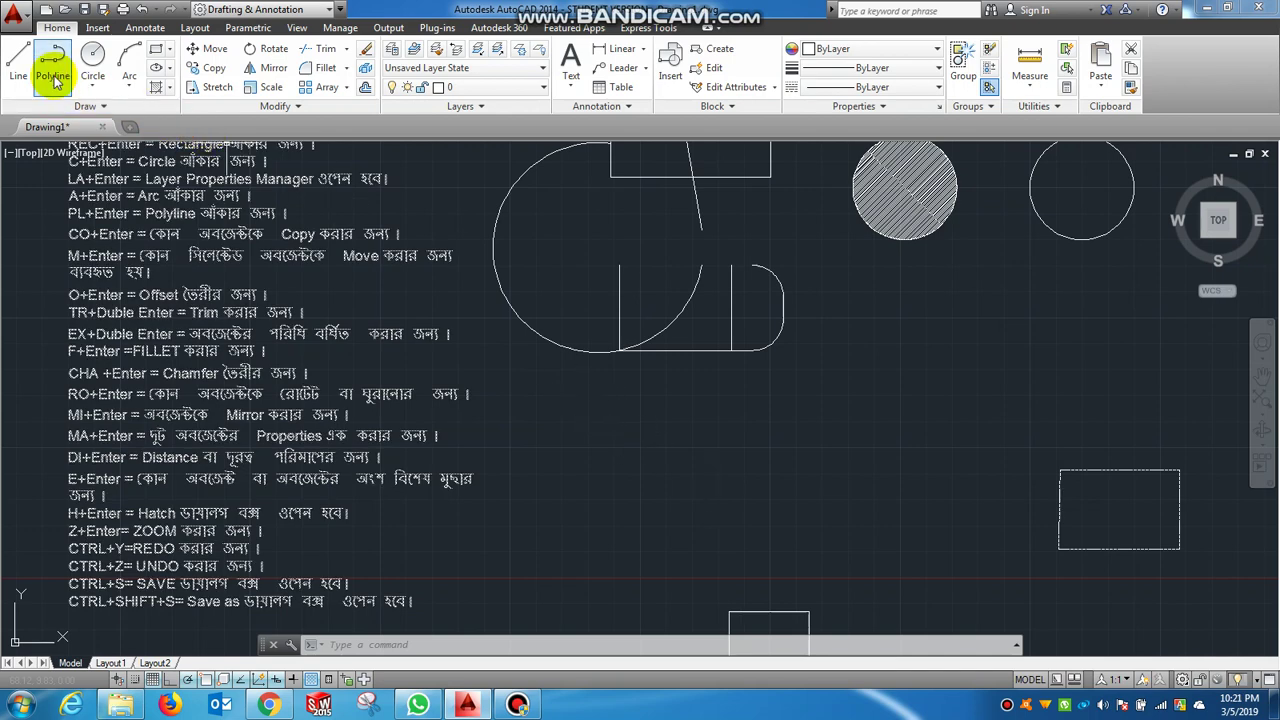
Draw a horizontal line about 10.7 units long joining the upper ends of the two vertical lines, and undo and redo it
left_click(12, 68)
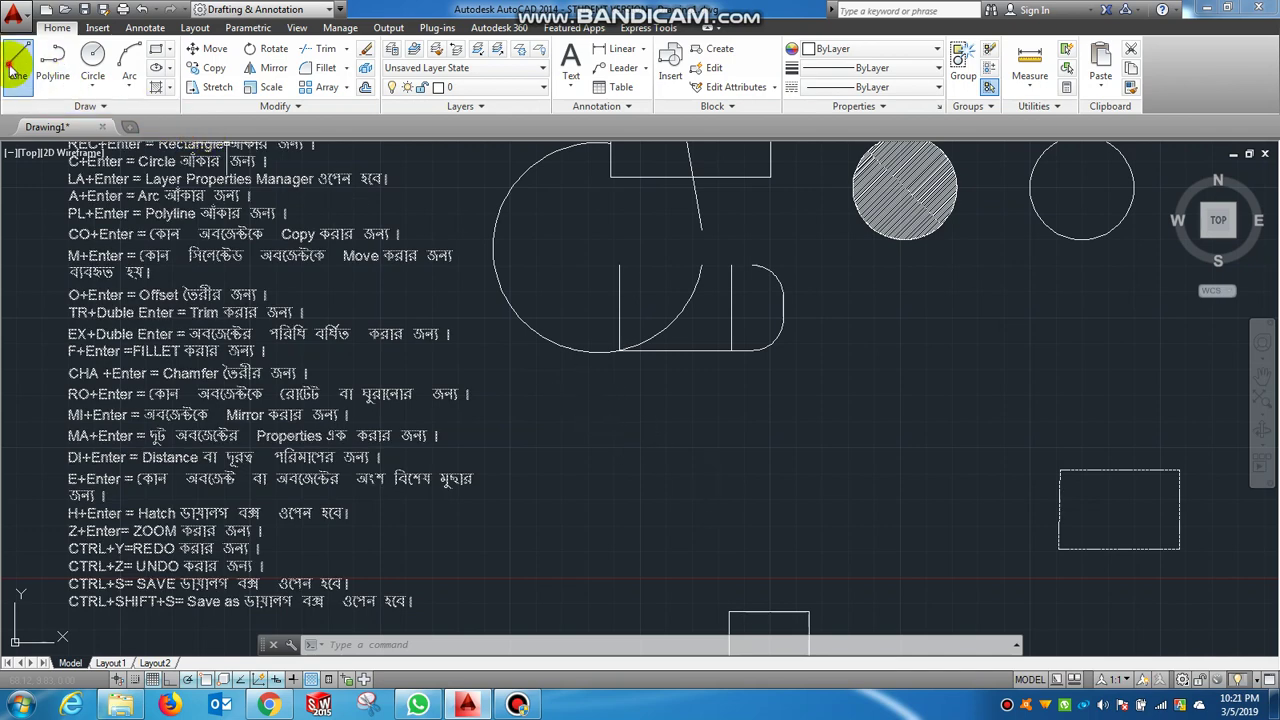
left_click(620, 266)
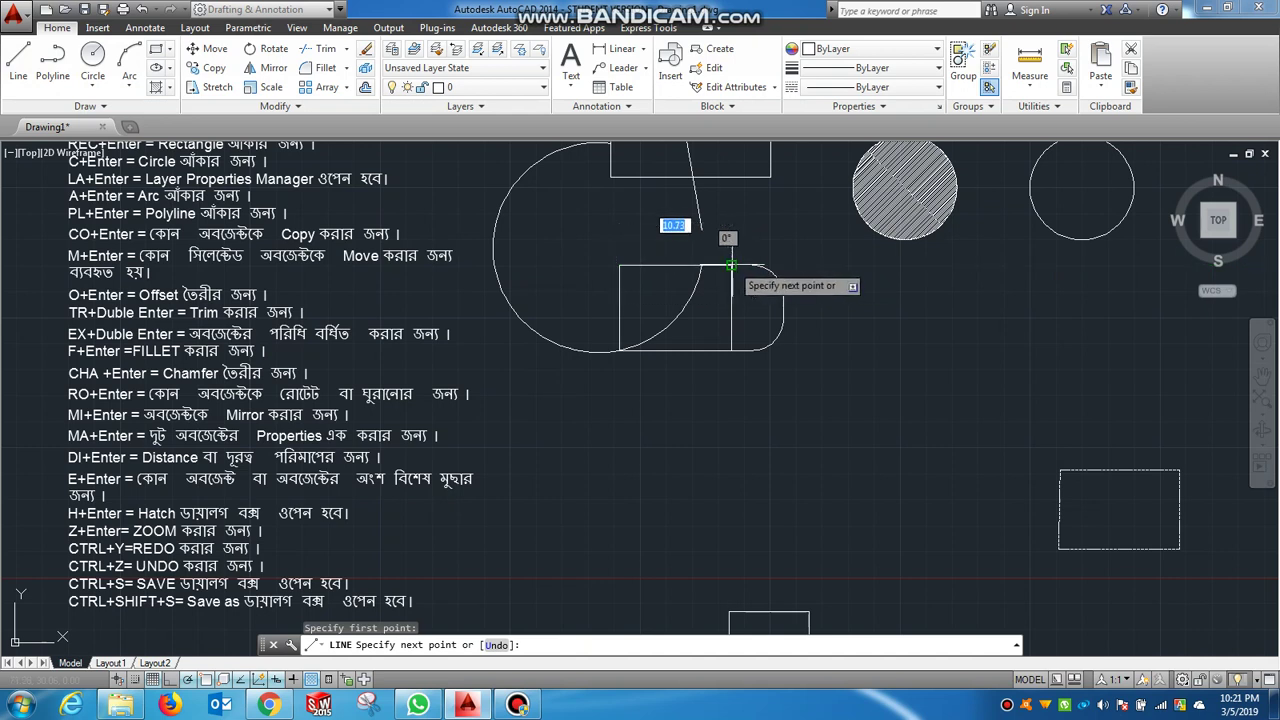
left_click(732, 267)
right_click(735, 268)
left_click(753, 284)
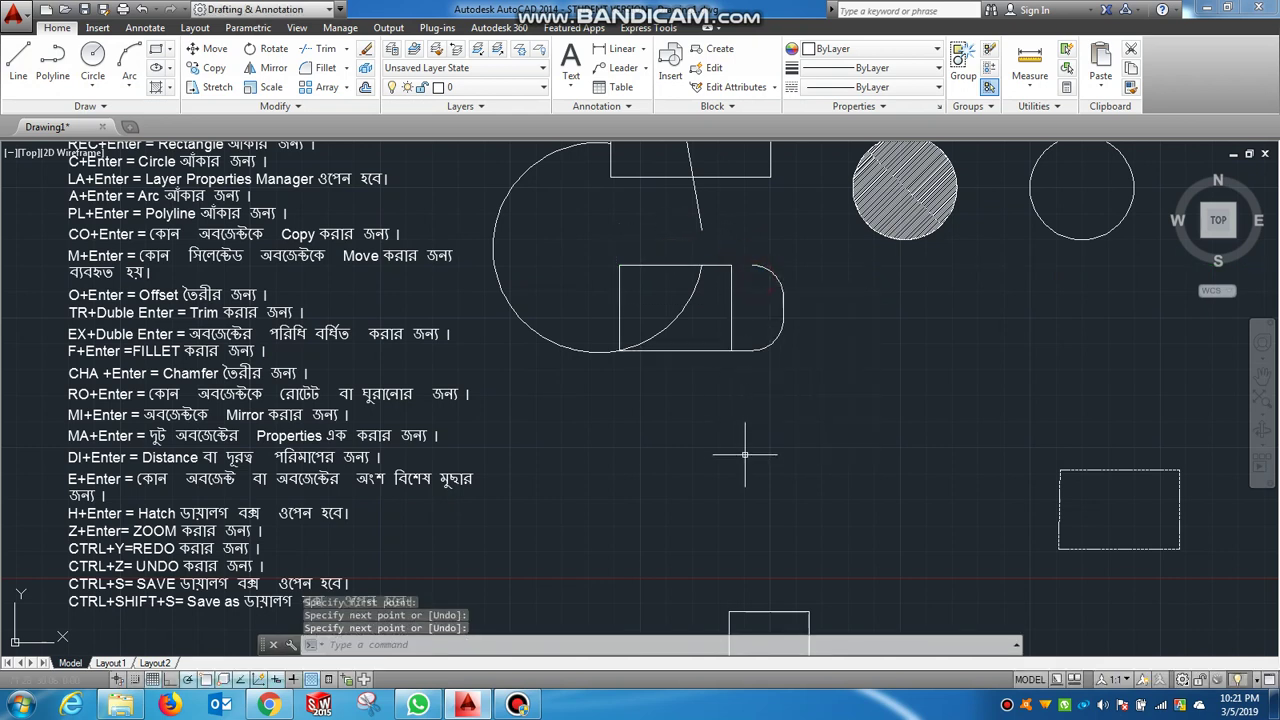
key("ctrl+z")
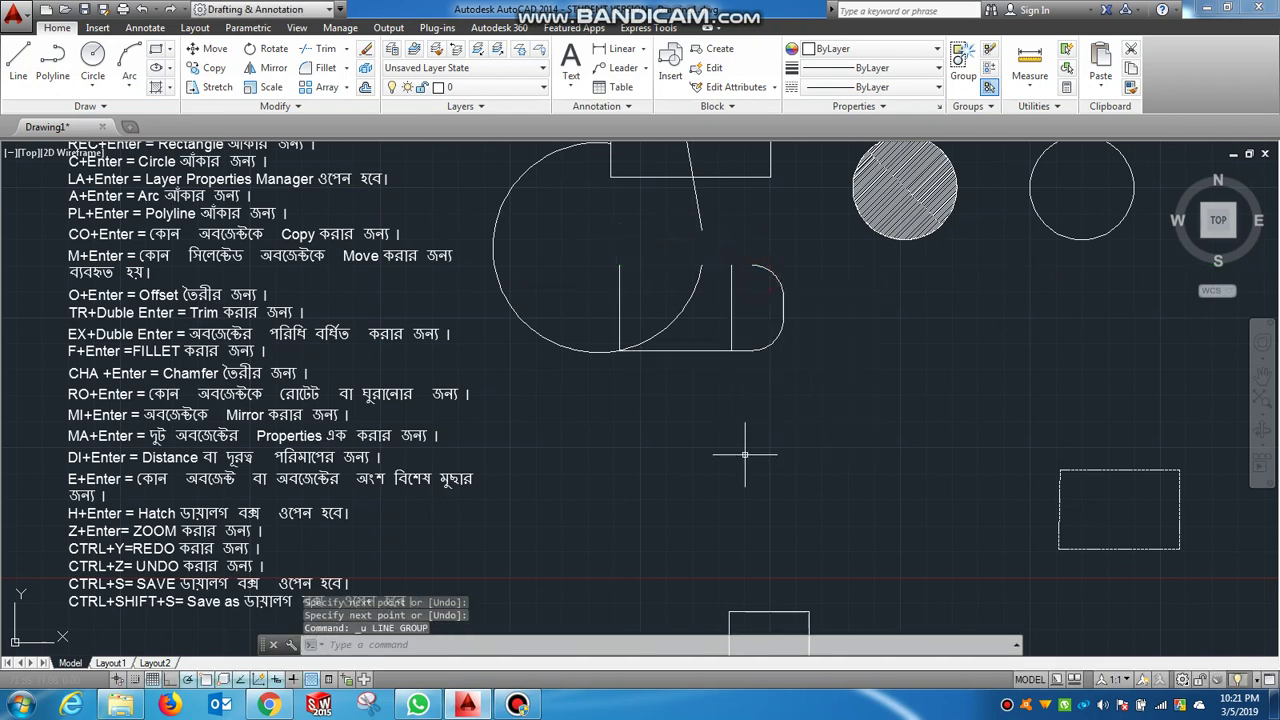
key("ctrl+y")
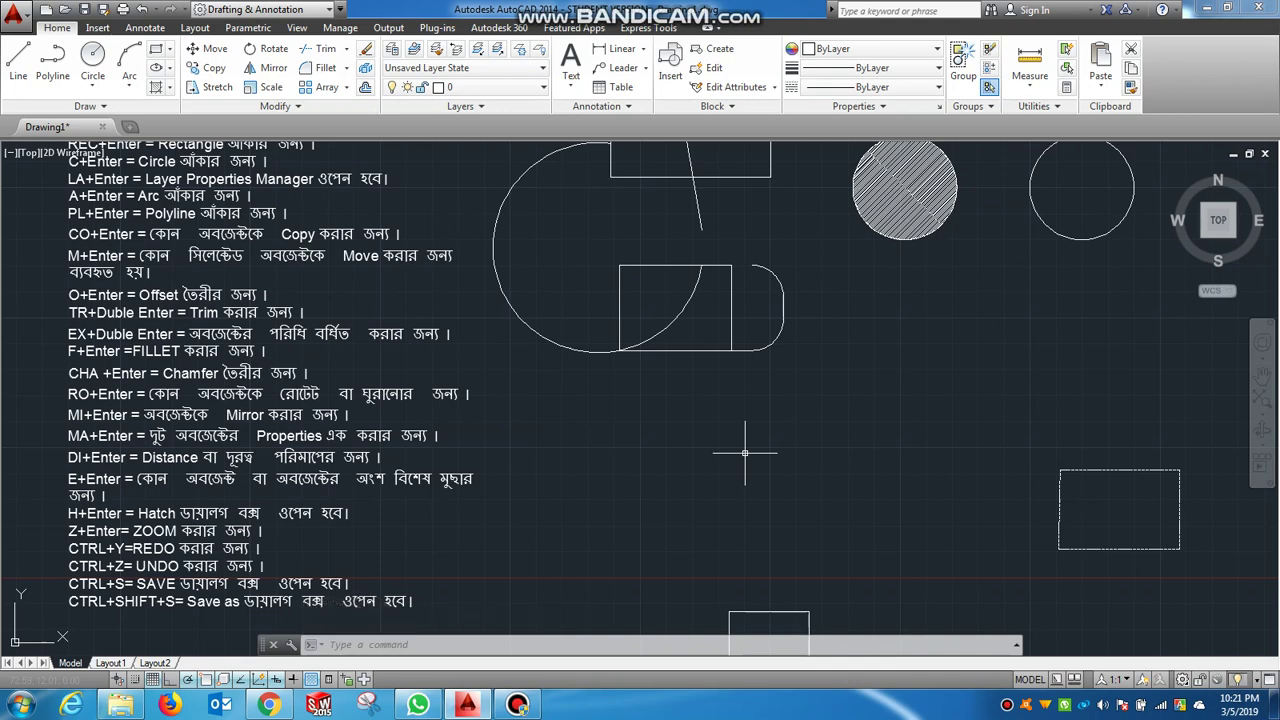
Call up and cancel the Save dialog, and do the same with Save As after choosing the Desktop as the location
key("ctrl+s")
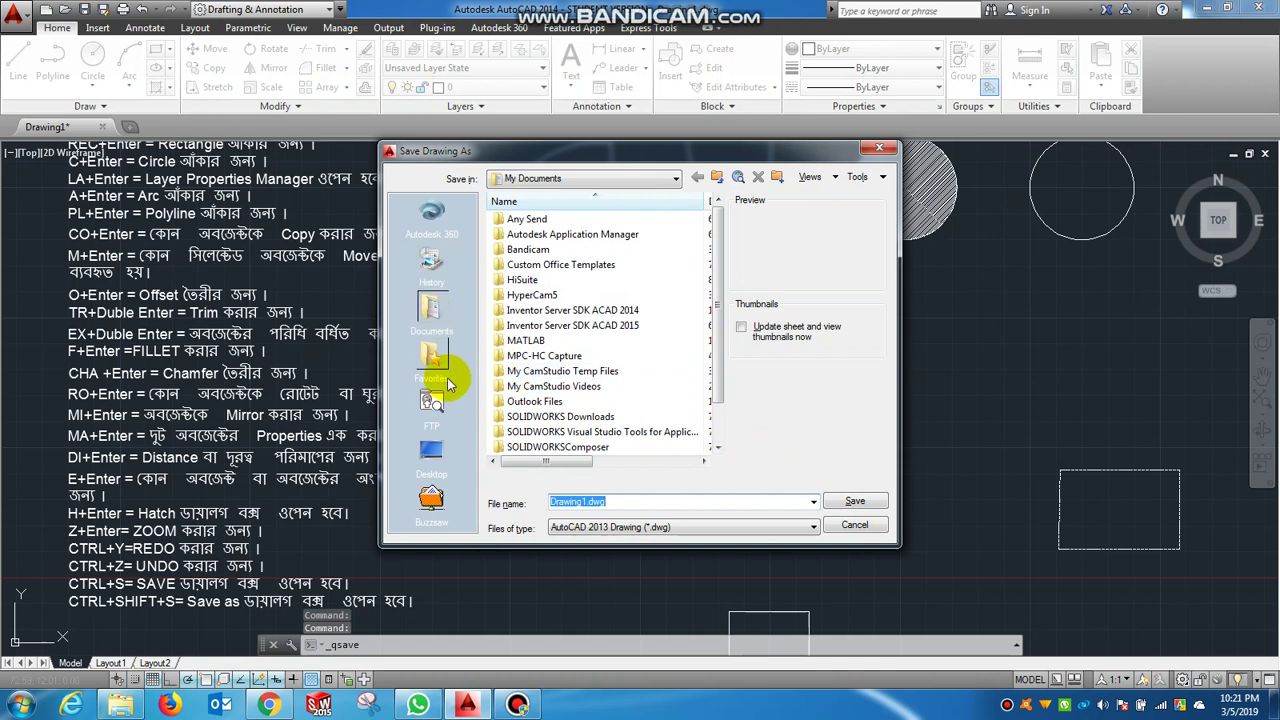
left_click(855, 526)
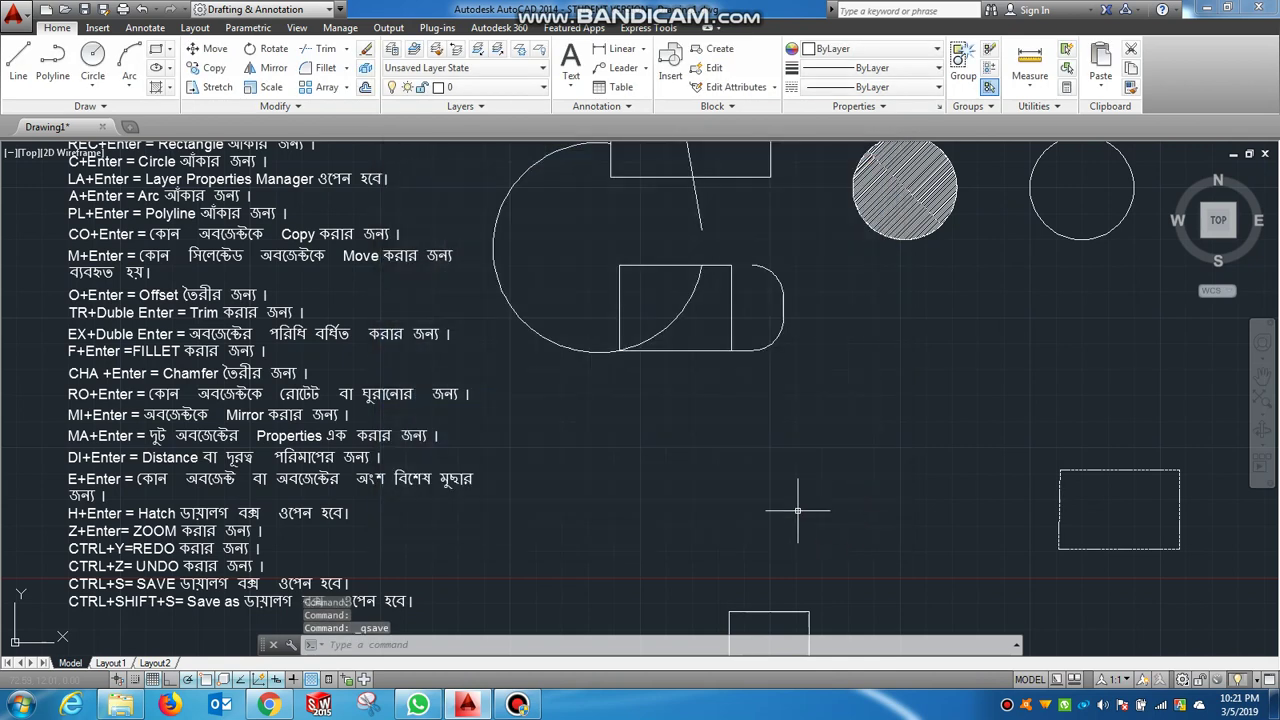
key("ctrl+shift+s")
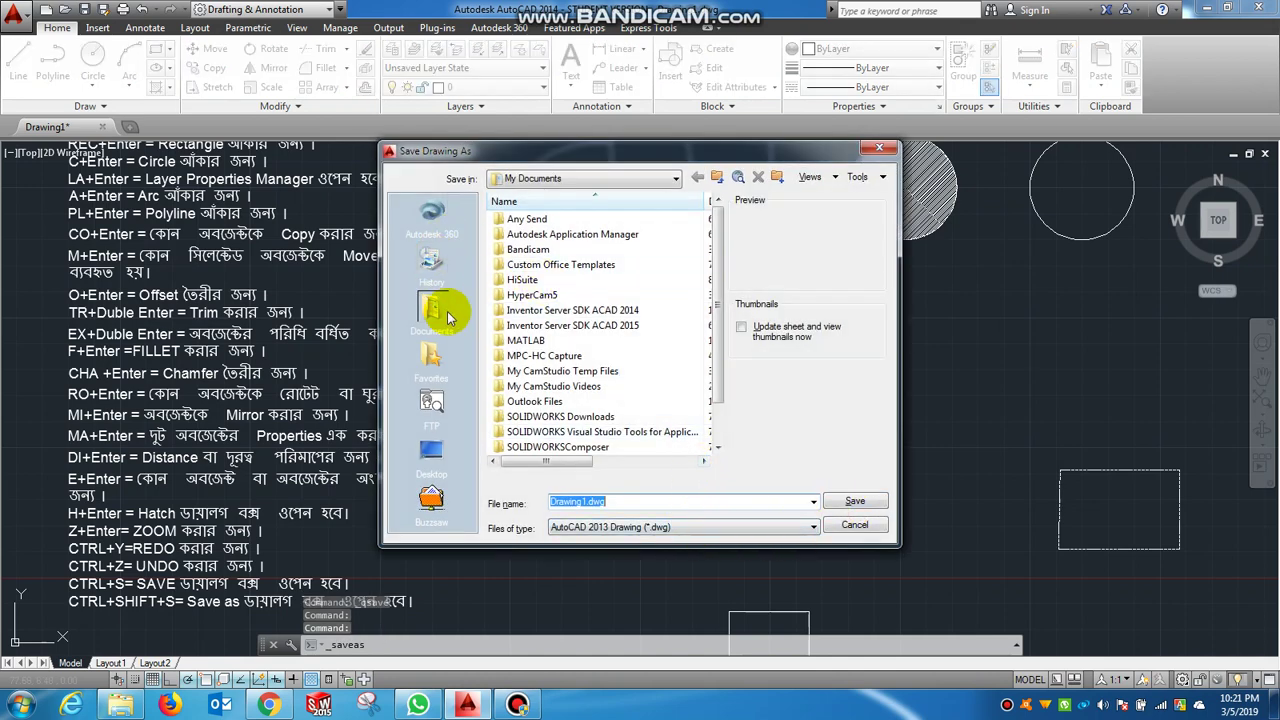
left_click(443, 460)
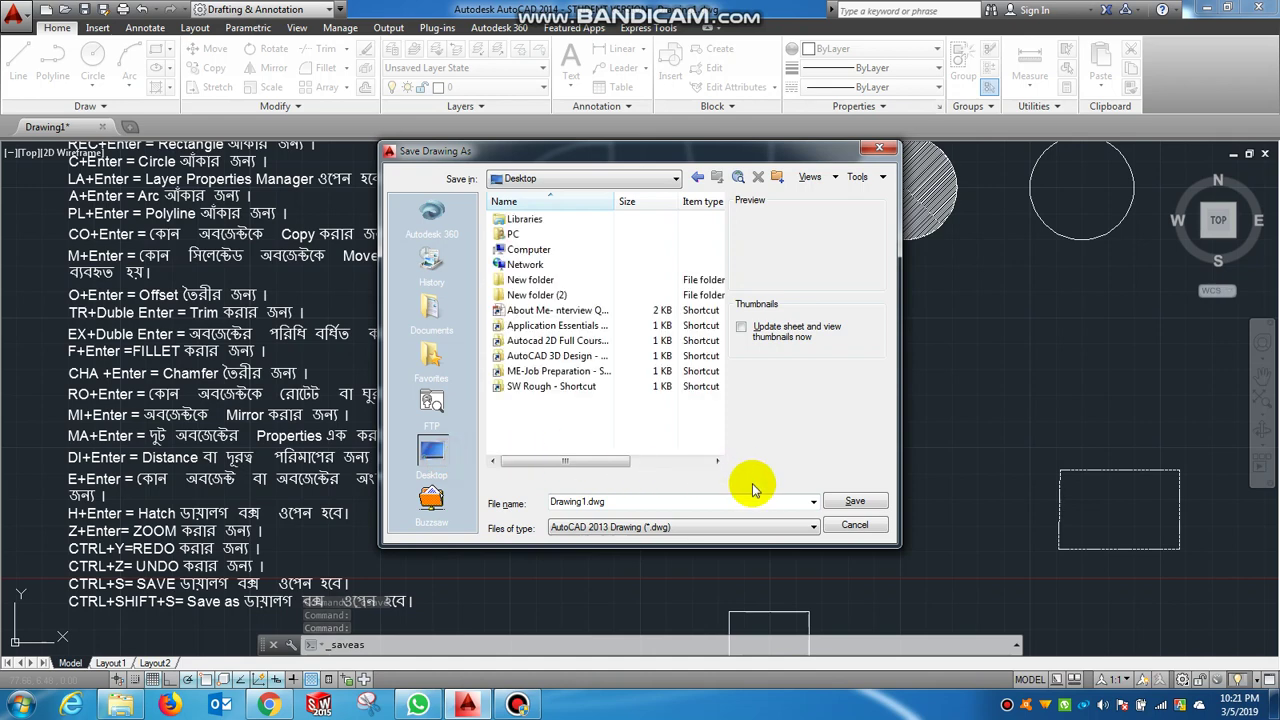
left_click(855, 524)
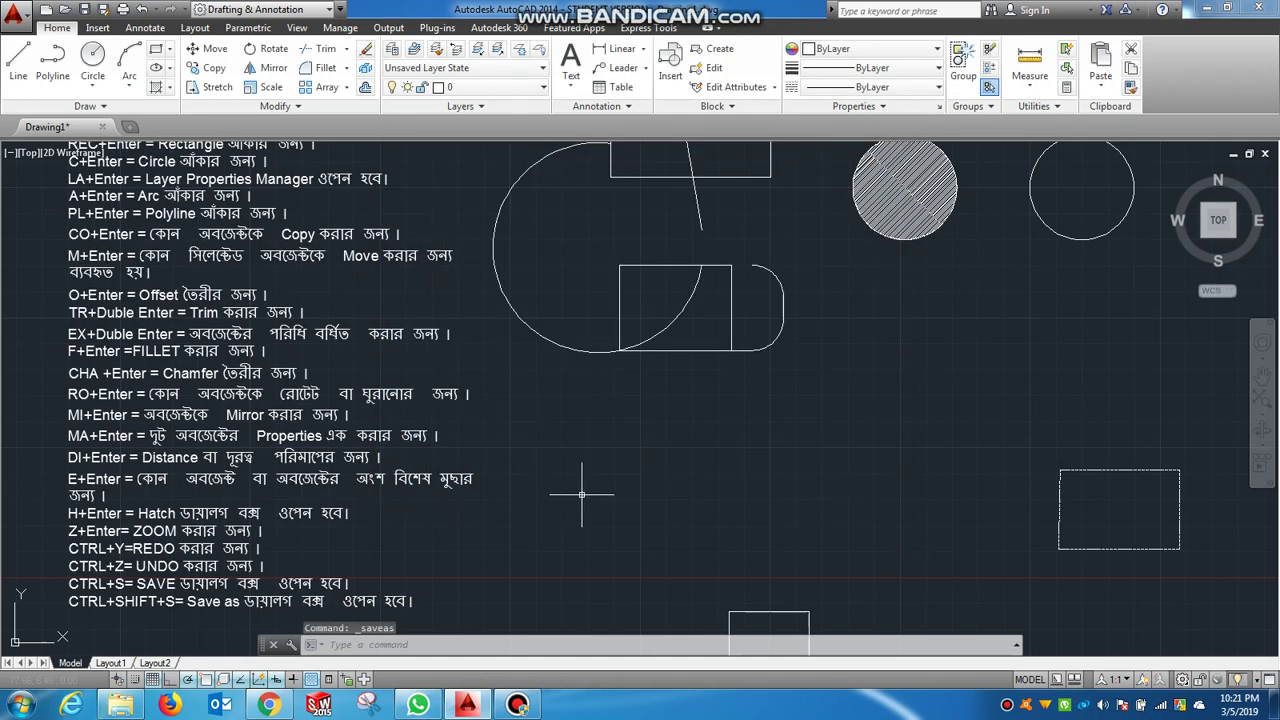
Erase the slanted line crossing the dimensioned rectangle
scroll(581, 493, "down", 2)
scroll(596, 492, "down", 2)
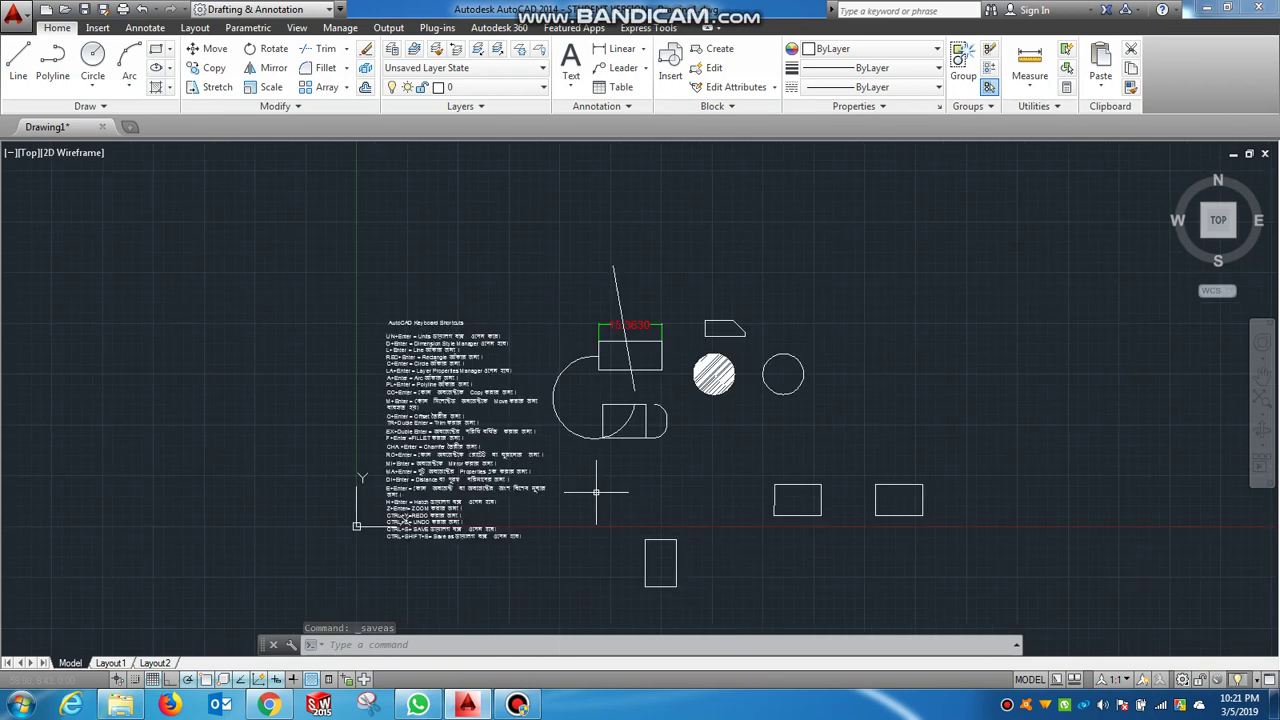
left_click(646, 256)
left_click(593, 285)
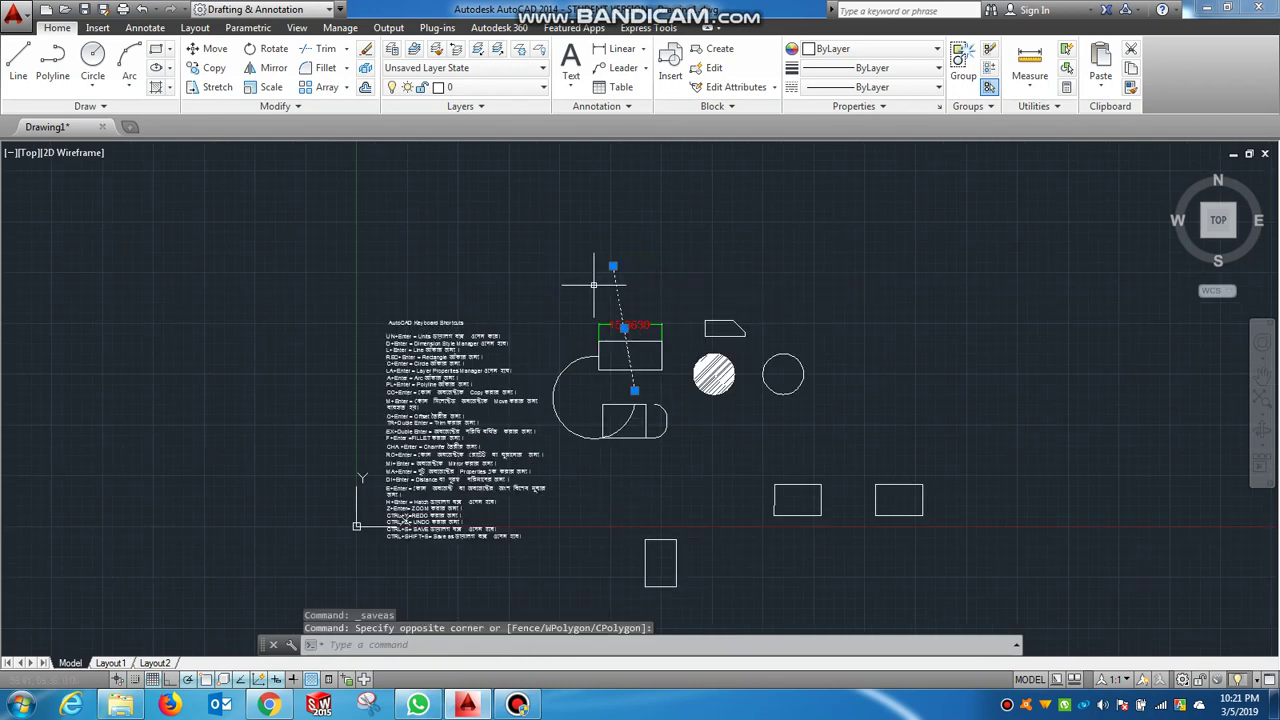
key("Delete")
scroll(630, 452, "up", 2)
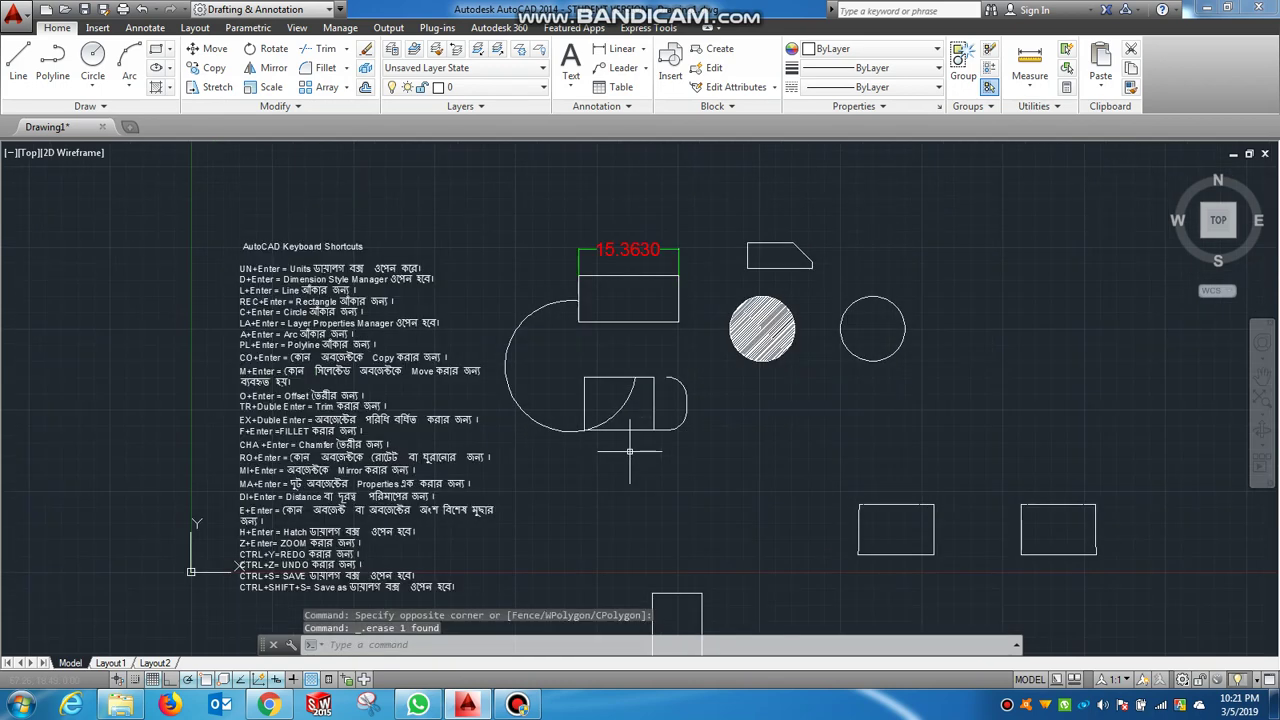